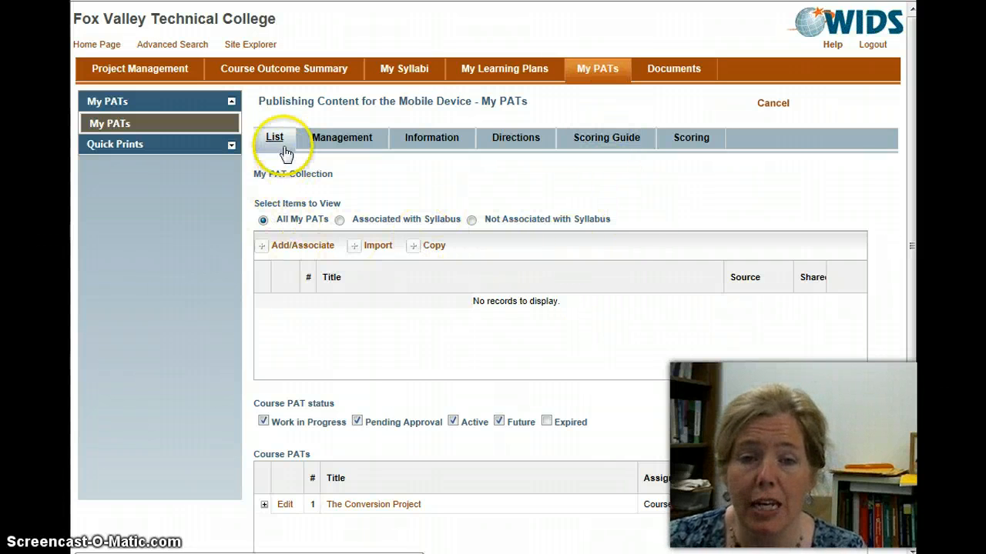
- Add a new course PAT titled "Emma Document PAT", mark it as shared, and save it
{"action": "left_click", "coordinate": [305, 246]}
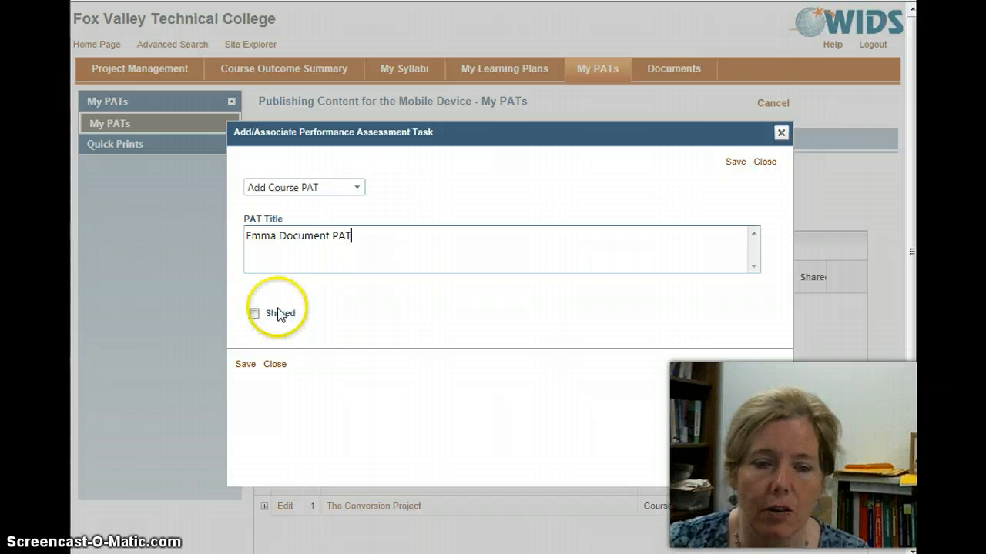
{"action": "left_click", "coordinate": [254, 314]}
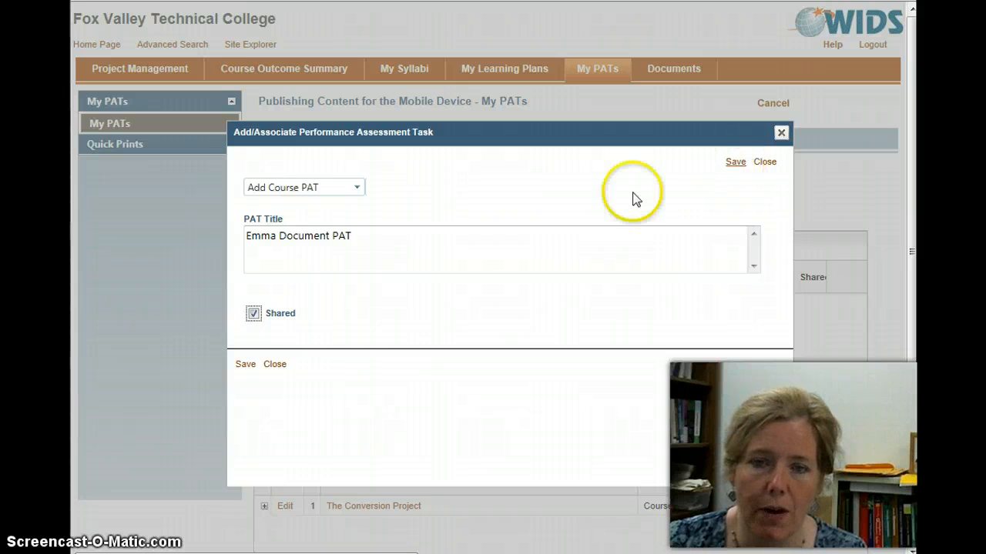
{"action": "left_click", "coordinate": [245, 364]}
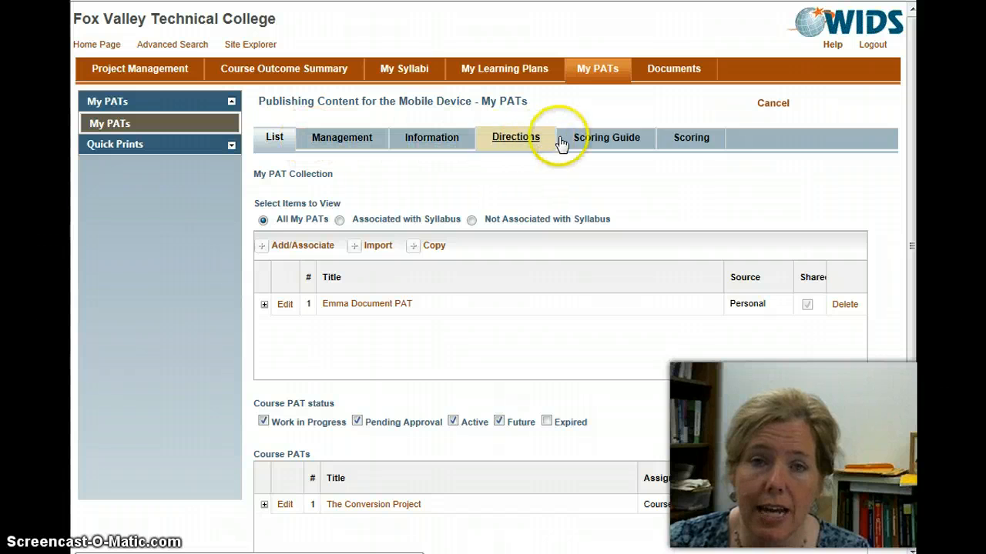
- Select Emma Document PAT in the management section and show its management details
{"action": "left_click", "coordinate": [338, 139]}
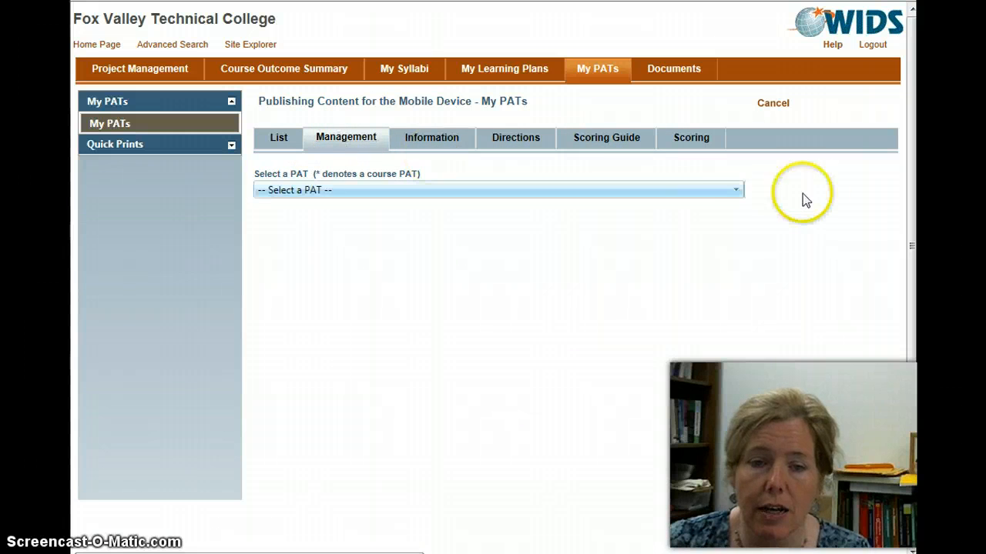
{"action": "left_click", "coordinate": [737, 191]}
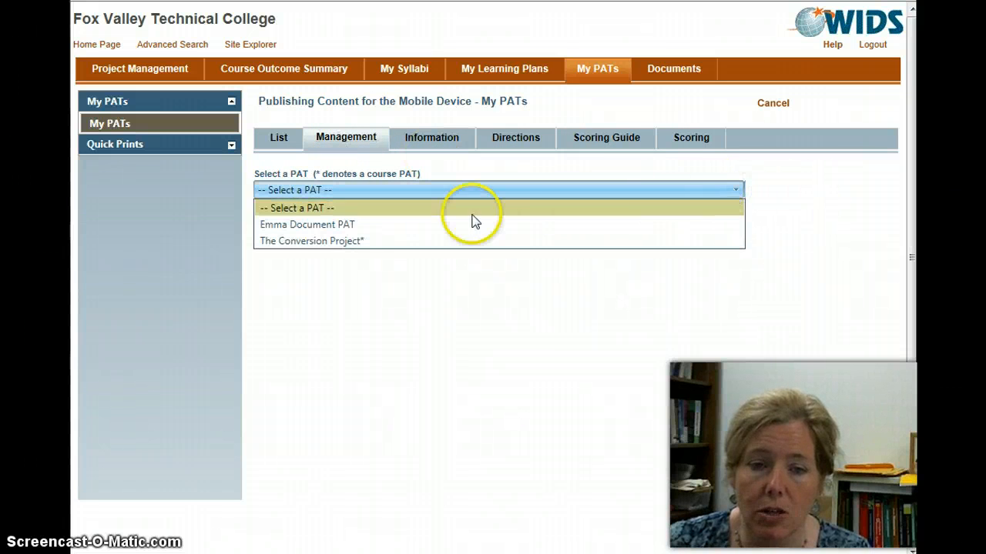
{"action": "left_click", "coordinate": [346, 223]}
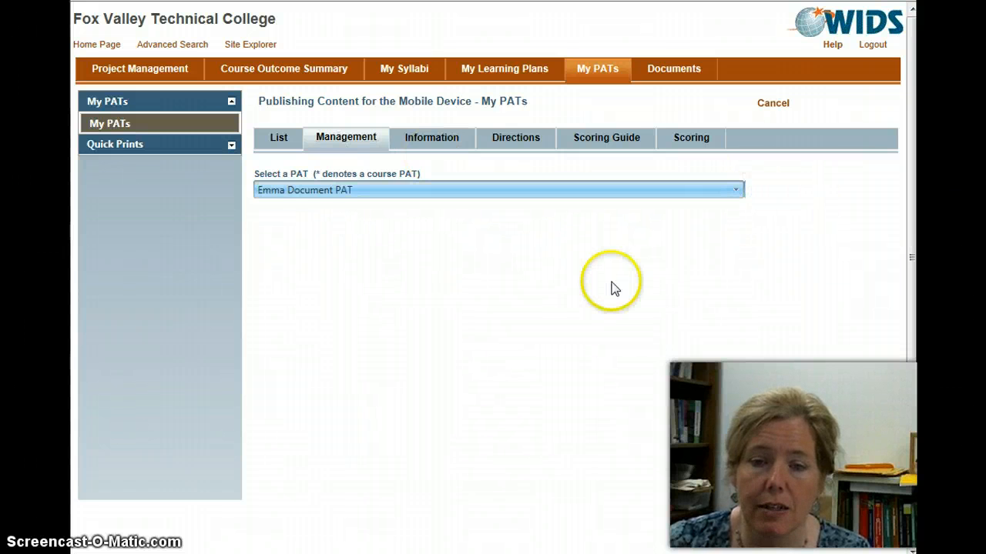
{"action": "left_click_drag", "start_coordinate": [912, 248], "coordinate": [905, 301]}
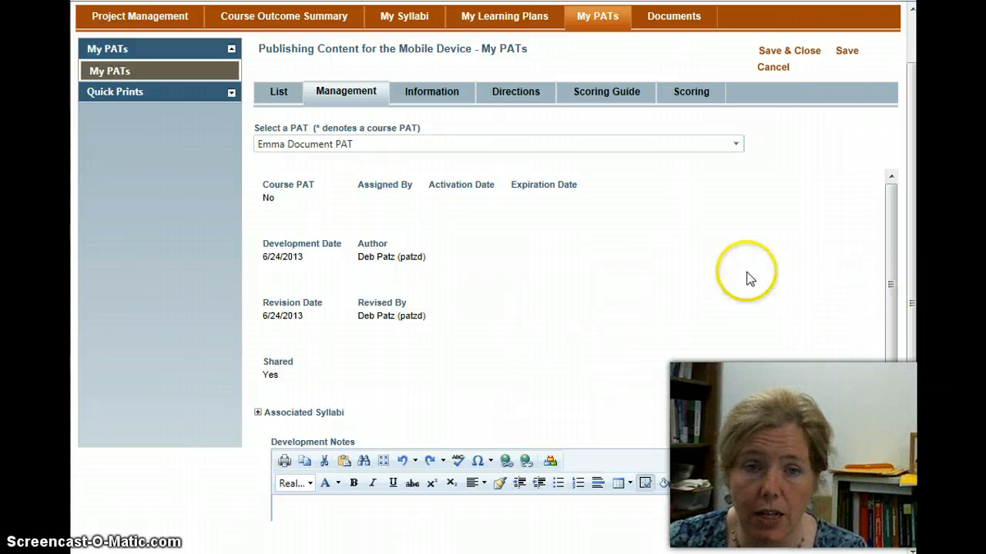
- Add the target outcome "Modify Microsoft Word documents using styles and other features so documents are formatted correctly" to the PAT's information
{"action": "left_click", "coordinate": [445, 93]}
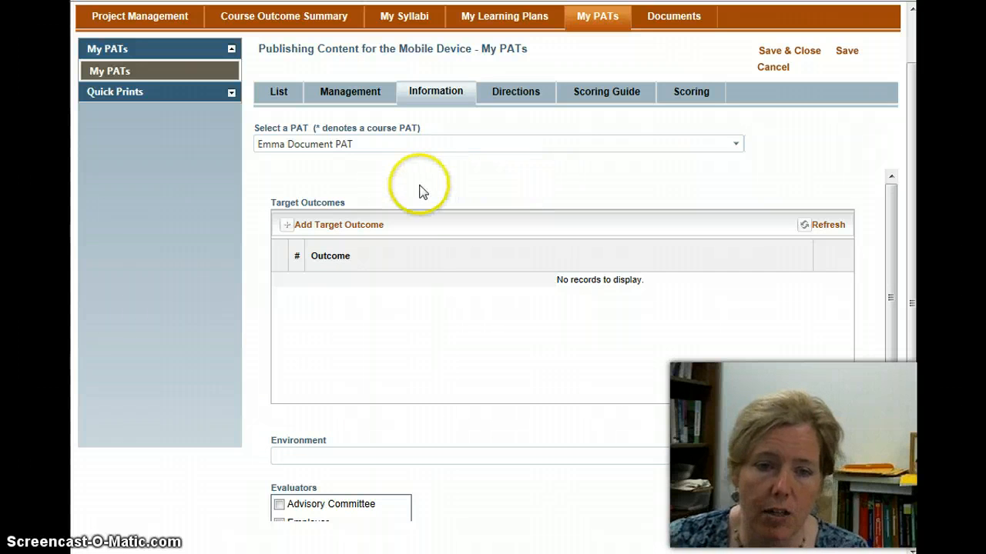
{"action": "left_click", "coordinate": [366, 228]}
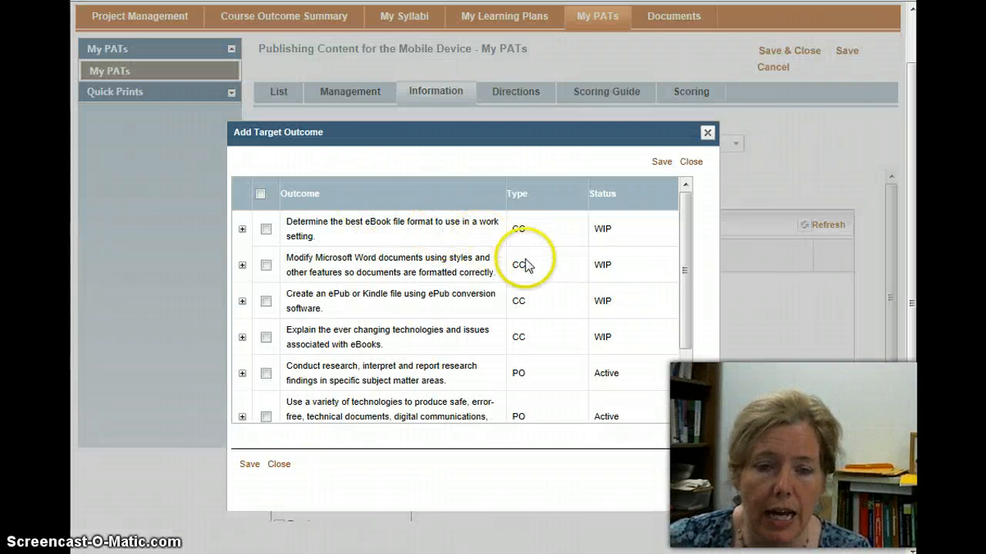
{"action": "left_click", "coordinate": [266, 266]}
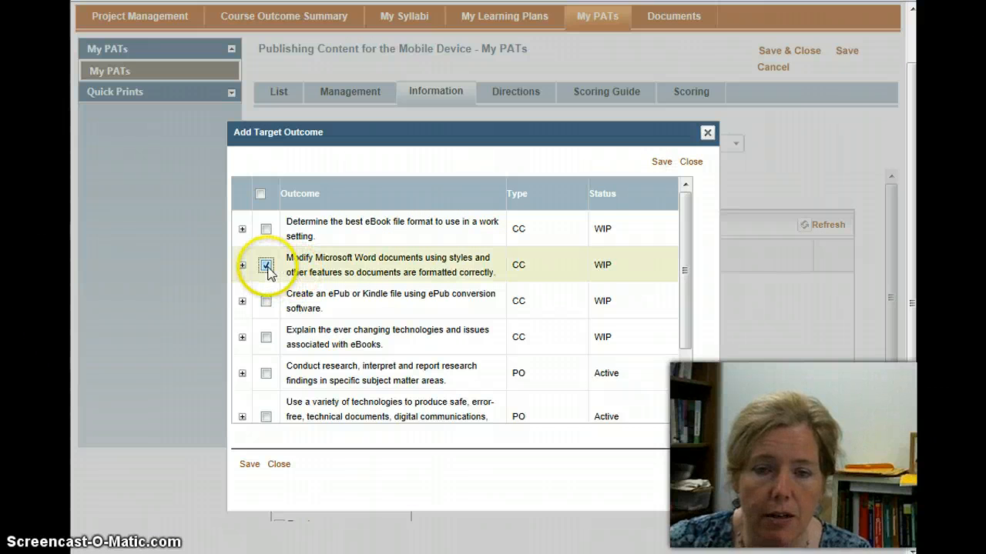
{"action": "left_click", "coordinate": [661, 163]}
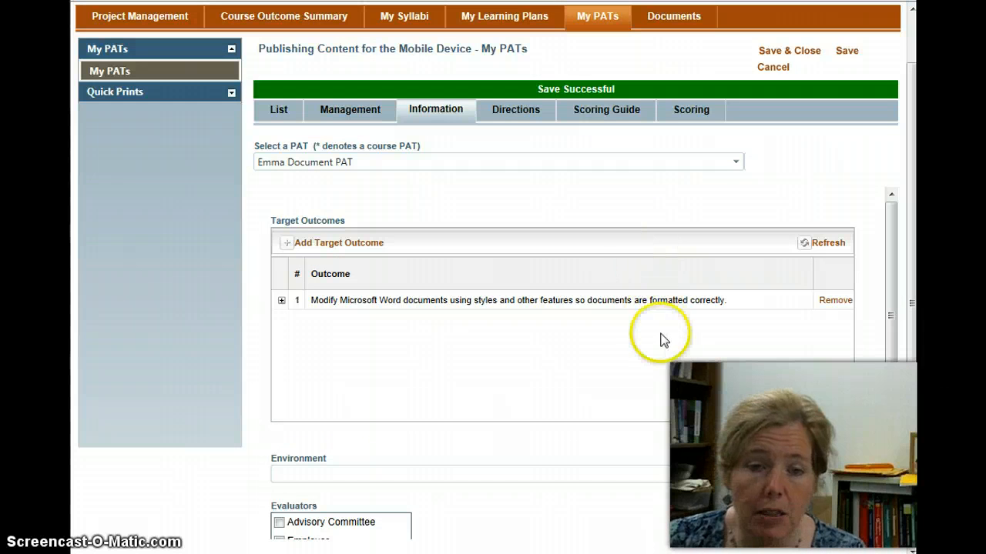
- Set the PAT's environment to Online, choose Instructor as evaluator, and save the information
{"action": "left_click", "coordinate": [891, 312]}
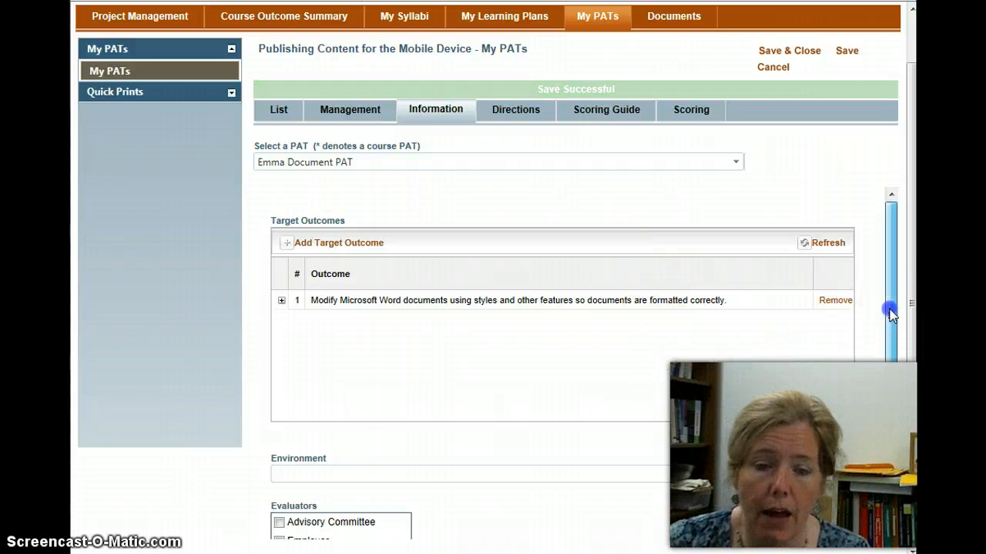
{"action": "left_click_drag", "start_coordinate": [891, 312], "coordinate": [896, 425]}
{"action": "scroll", "coordinate": [774, 336], "scroll_direction": "down", "scroll_amount": 1}
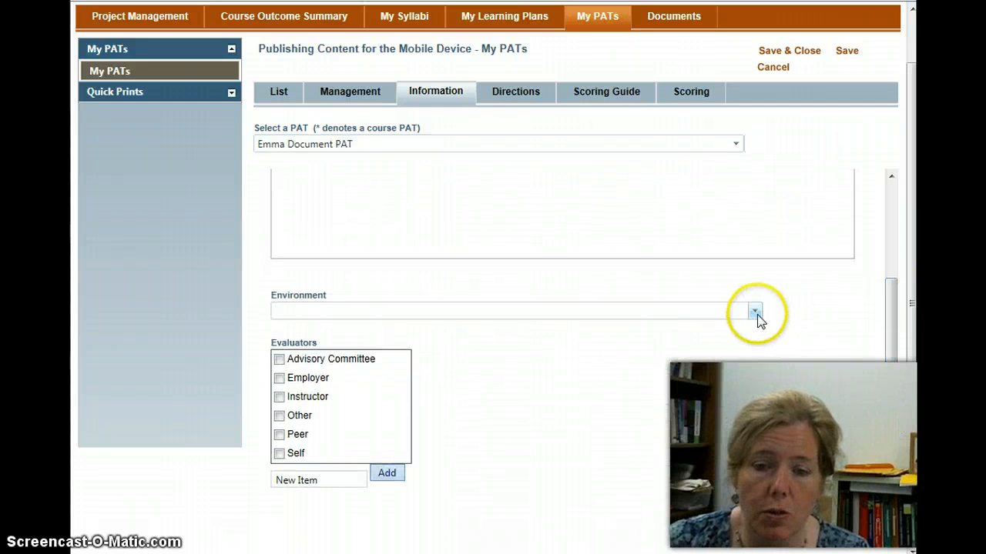
{"action": "left_click", "coordinate": [754, 311]}
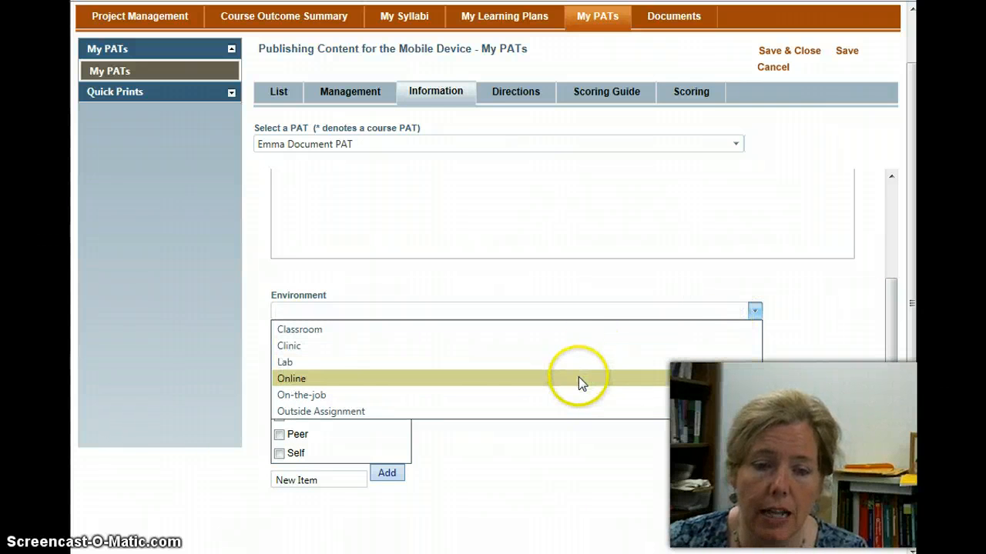
{"action": "left_click", "coordinate": [581, 384]}
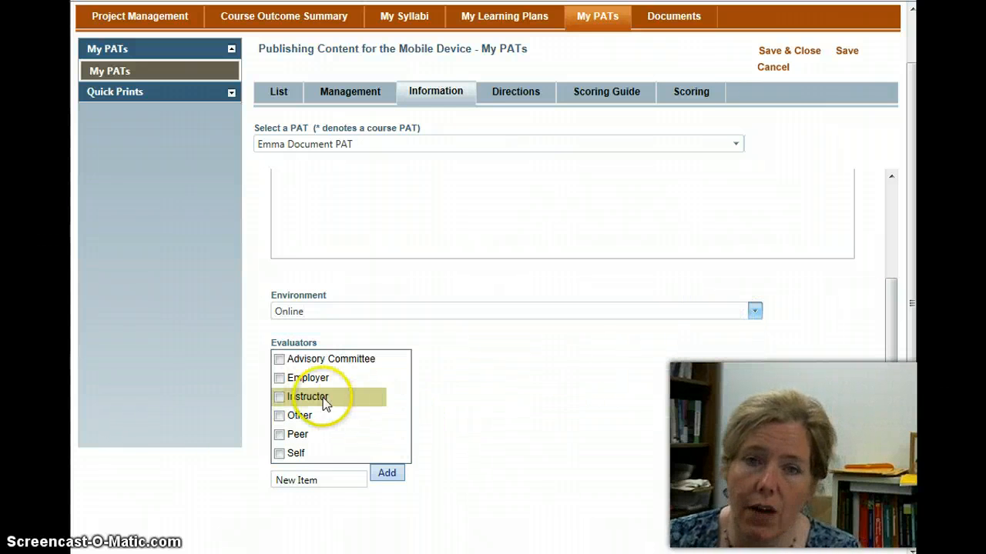
{"action": "left_click", "coordinate": [278, 398]}
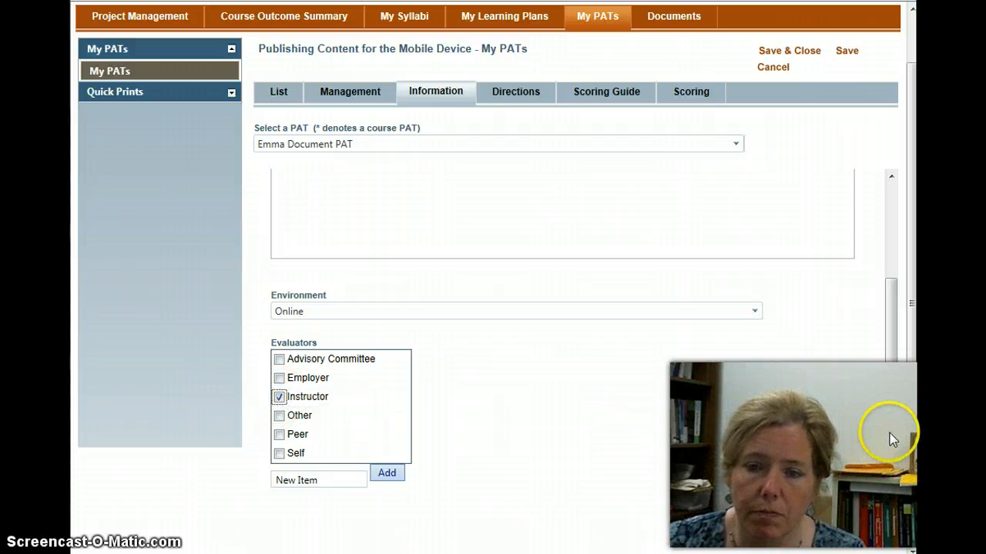
{"action": "left_click_drag", "start_coordinate": [891, 429], "coordinate": [890, 326]}
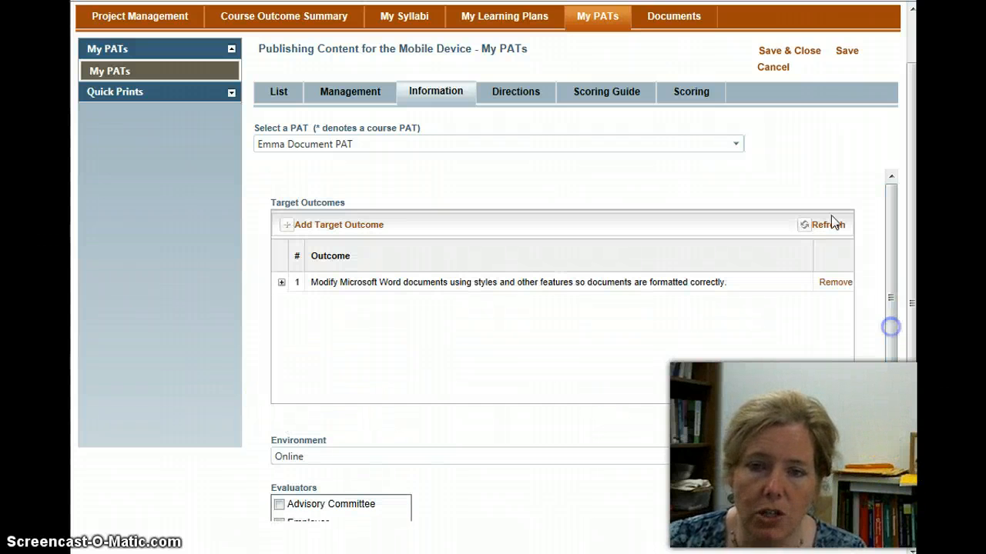
{"action": "left_click", "coordinate": [848, 51]}
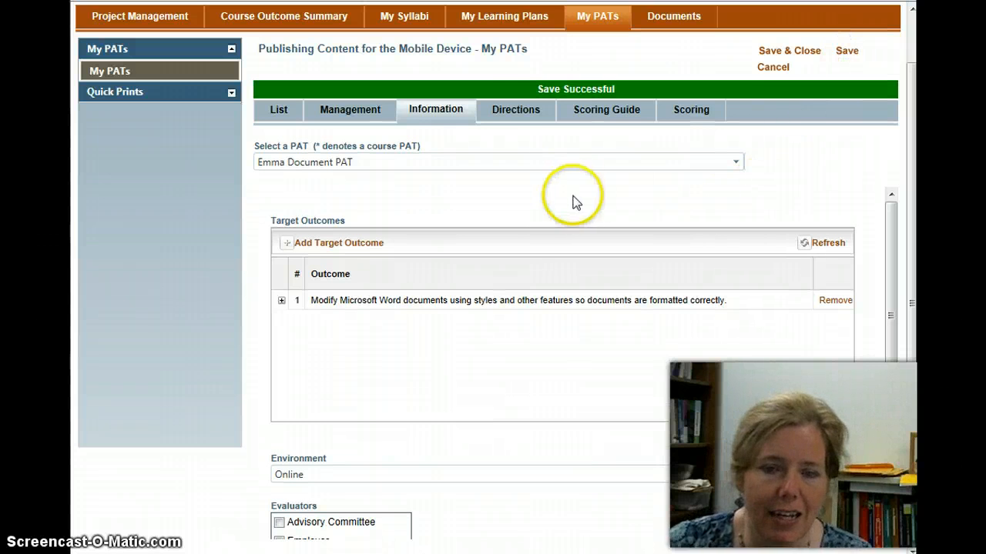
- Write and save the directions "Complete the Emma document coversion so that it meets the guidelines found in the 'Word Conversion Guidelines' document."
{"action": "left_click", "coordinate": [511, 112]}
{"action": "left_click", "coordinate": [374, 274]}
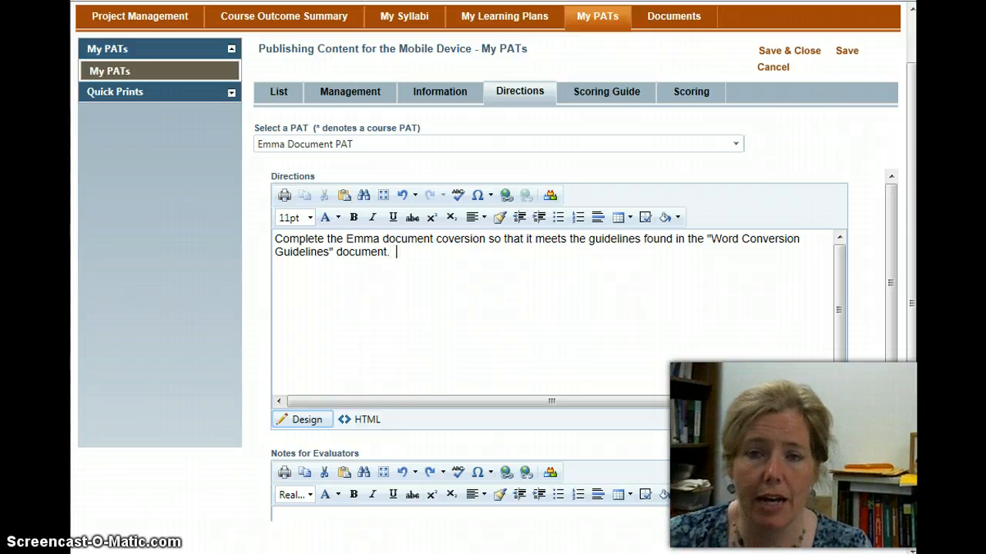
{"action": "left_click", "coordinate": [847, 52]}
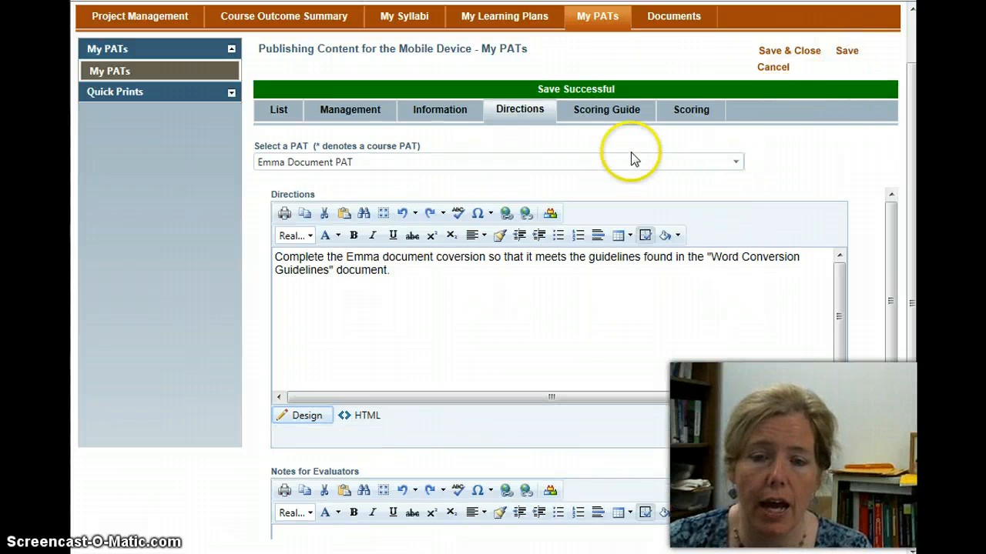
- Add all six criteria of the Word documents target outcome to the scoring guide with the Met / Not Met rating scale
{"action": "left_click", "coordinate": [608, 110]}
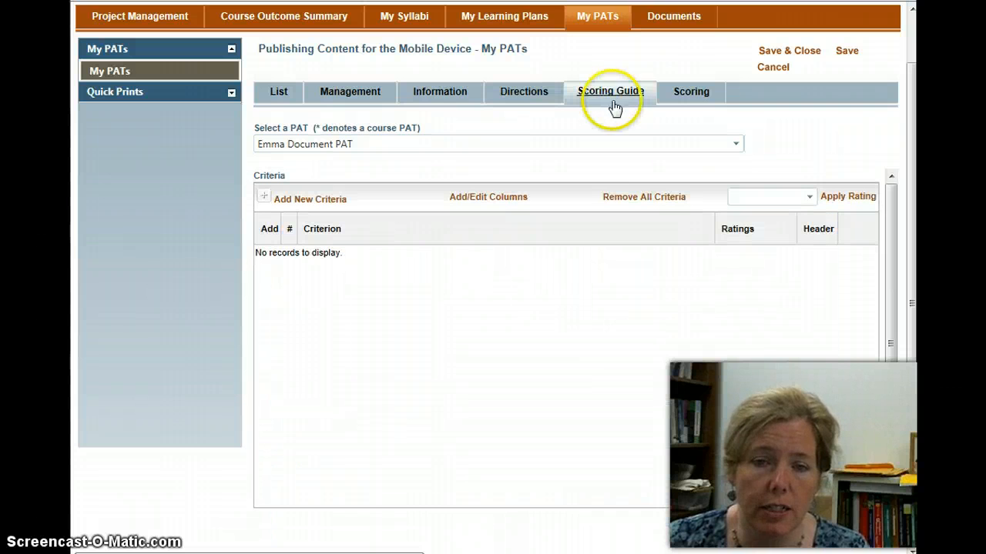
{"action": "left_click", "coordinate": [331, 201]}
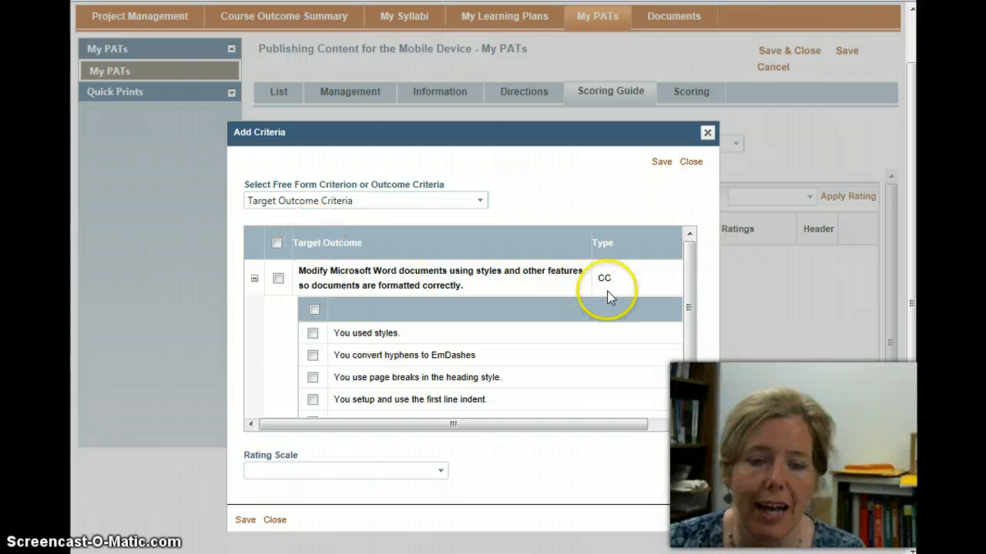
{"action": "left_click_drag", "start_coordinate": [692, 302], "coordinate": [689, 342]}
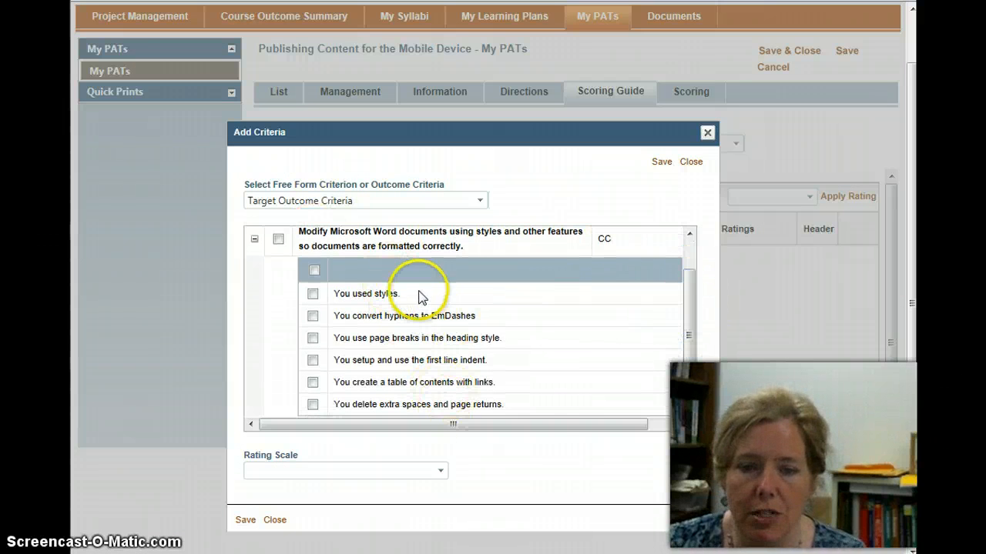
{"action": "left_click", "coordinate": [314, 269]}
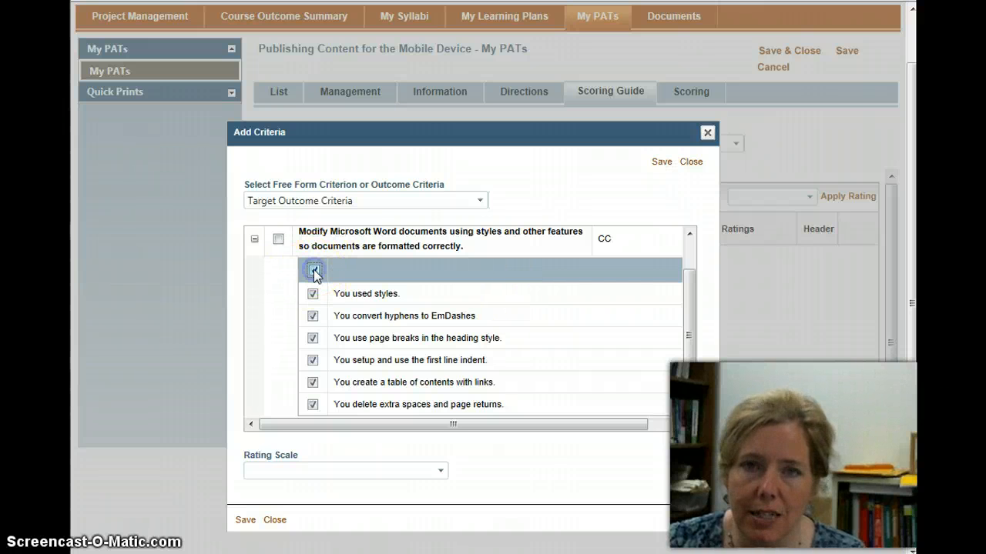
{"action": "left_click", "coordinate": [441, 472]}
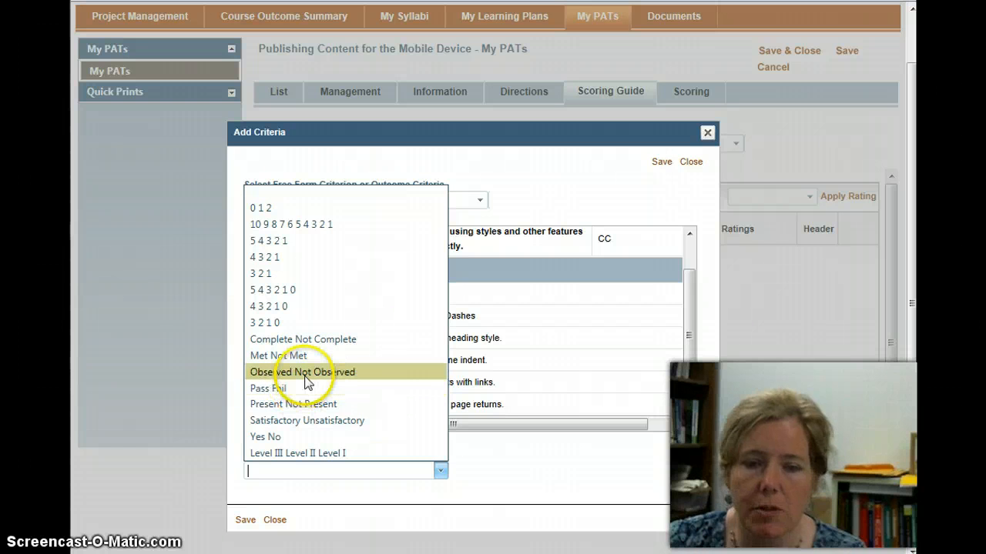
{"action": "left_click", "coordinate": [306, 356]}
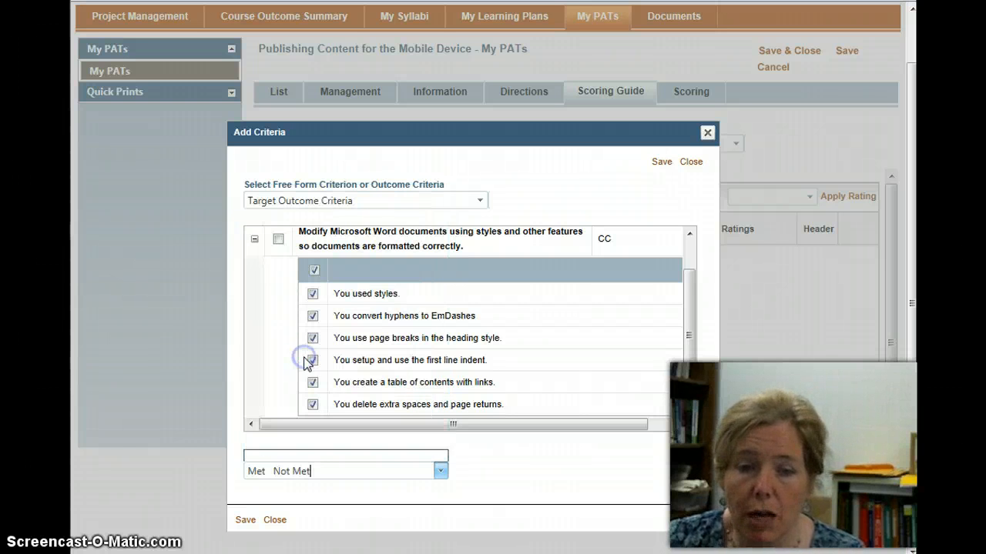
{"action": "left_click", "coordinate": [245, 520]}
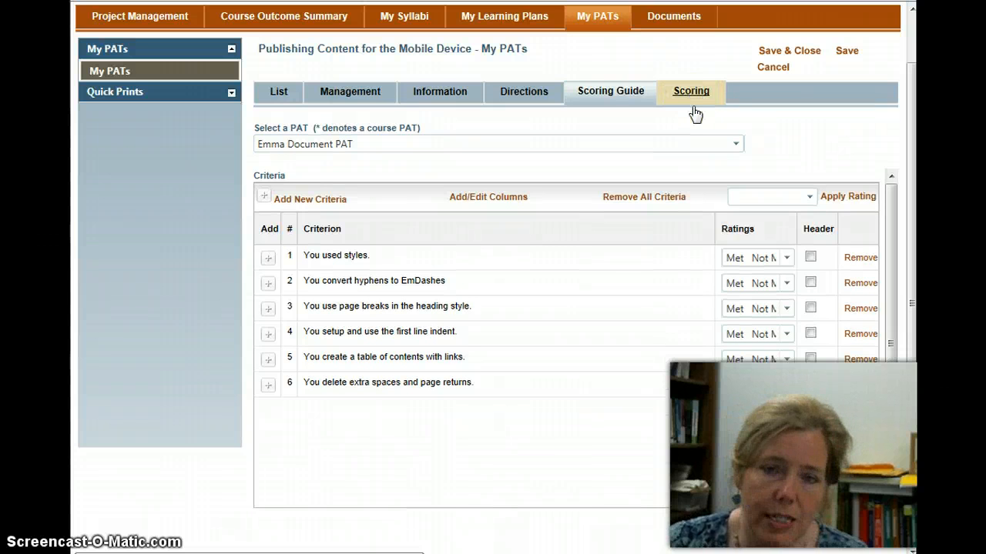
- Apply the 3 2 1 rating scale to all criteria in the scoring guide
{"action": "left_click", "coordinate": [645, 103]}
{"action": "left_click", "coordinate": [753, 310]}
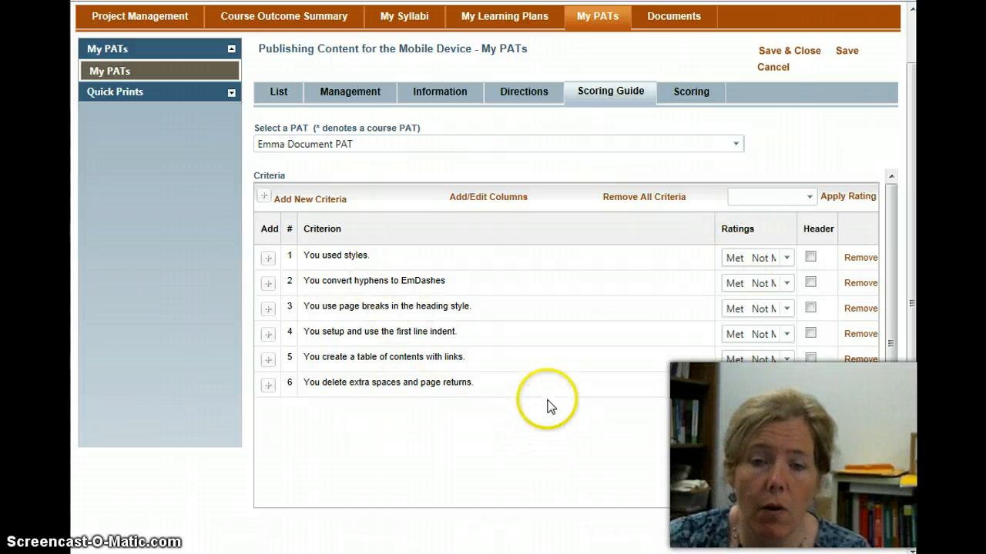
{"action": "left_click", "coordinate": [810, 196]}
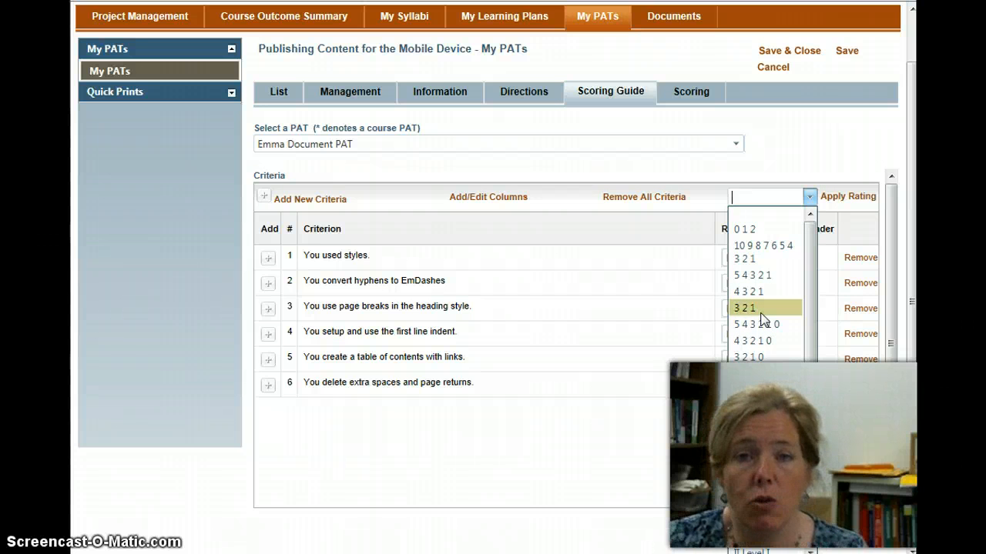
{"action": "left_click", "coordinate": [750, 204]}
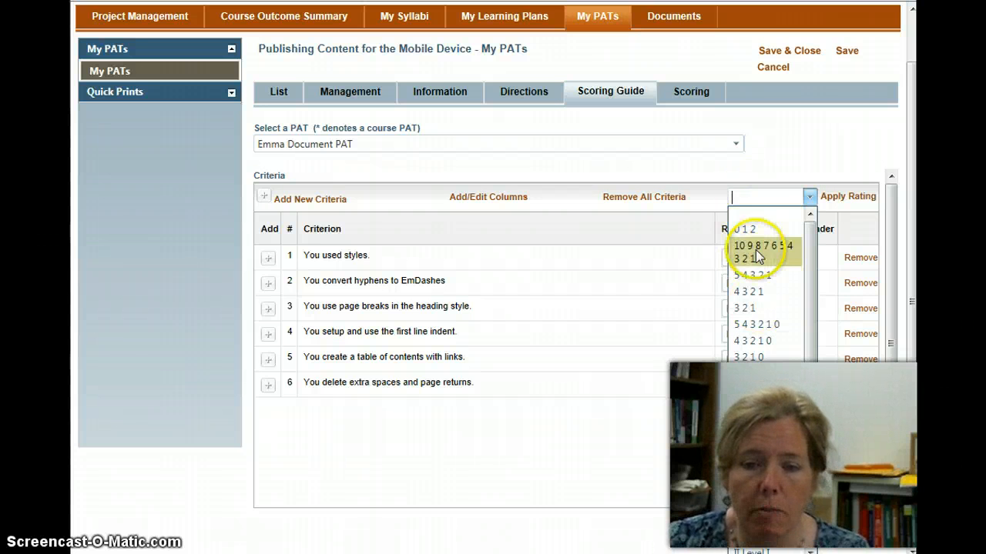
{"action": "left_click", "coordinate": [755, 309]}
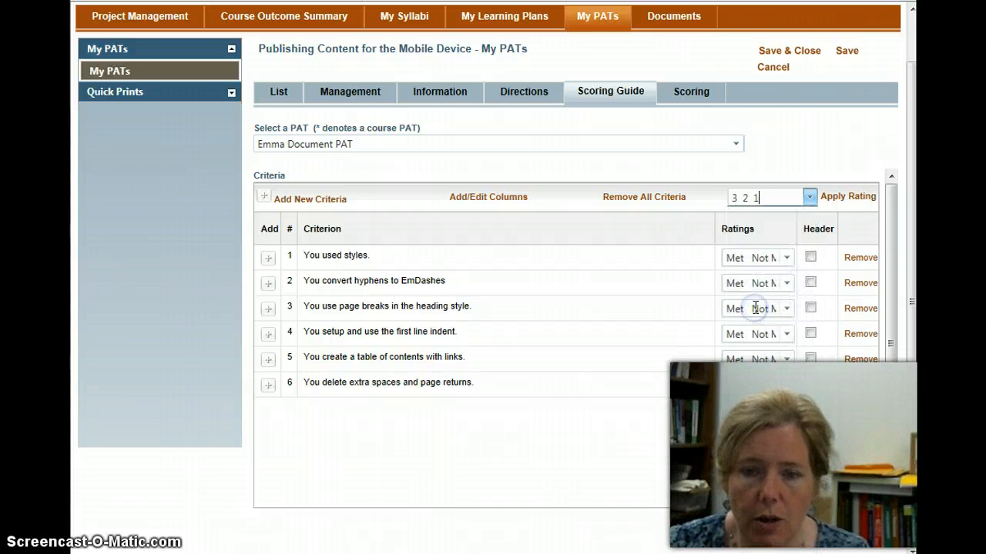
{"action": "left_click", "coordinate": [852, 202]}
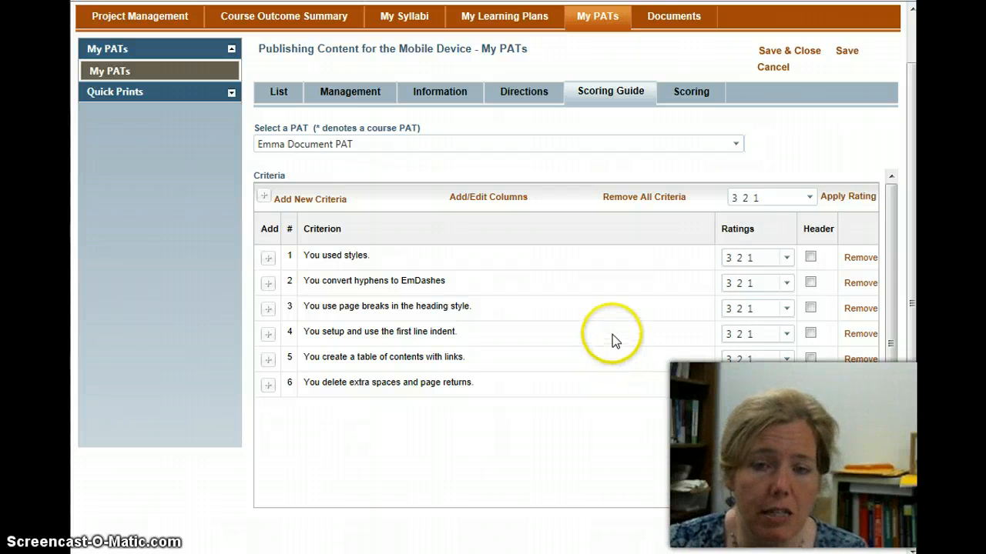
- Add a rating scale item to the PAT's scoring with value 3 and description 'Work exceeds criterion.', and save it
{"action": "left_click", "coordinate": [687, 95]}
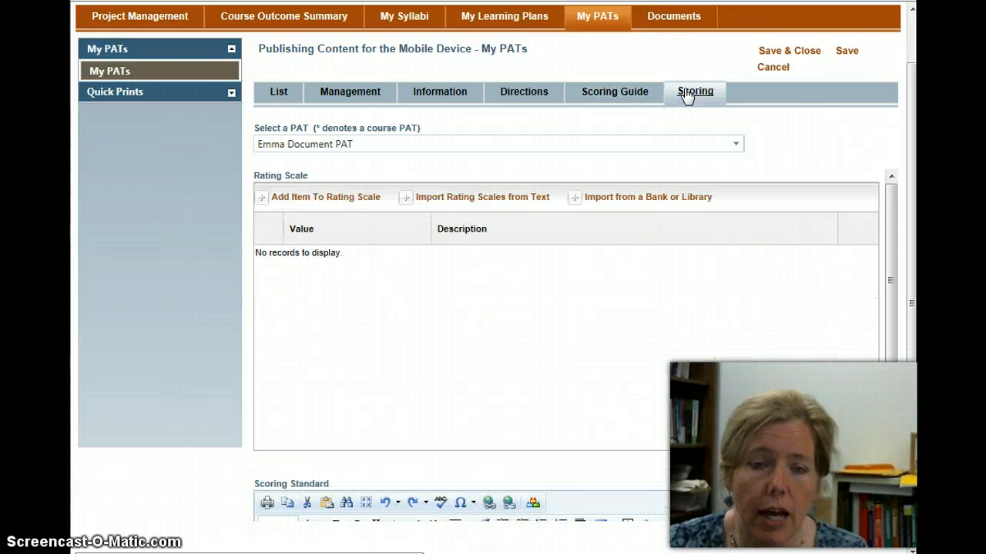
{"action": "left_click", "coordinate": [345, 203]}
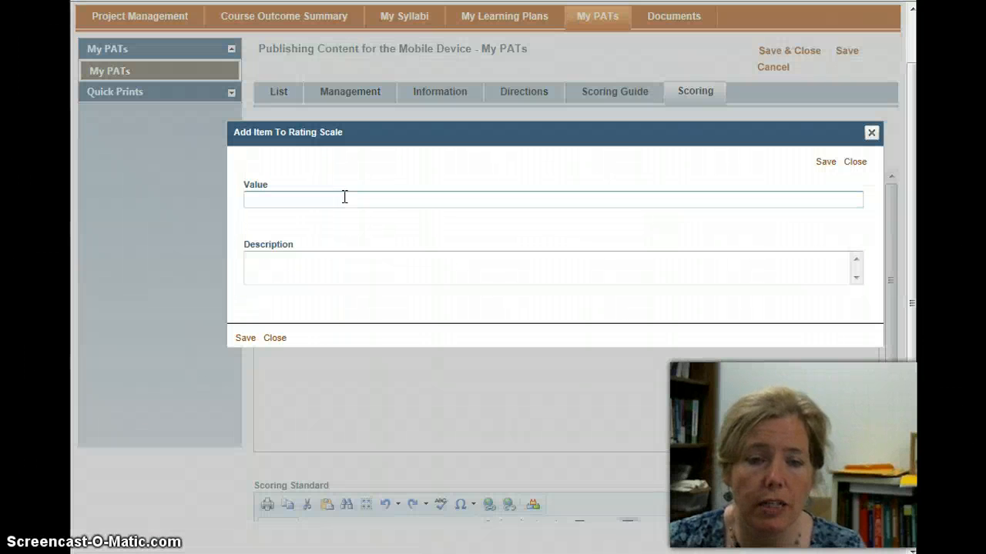
{"action": "left_click", "coordinate": [339, 200]}
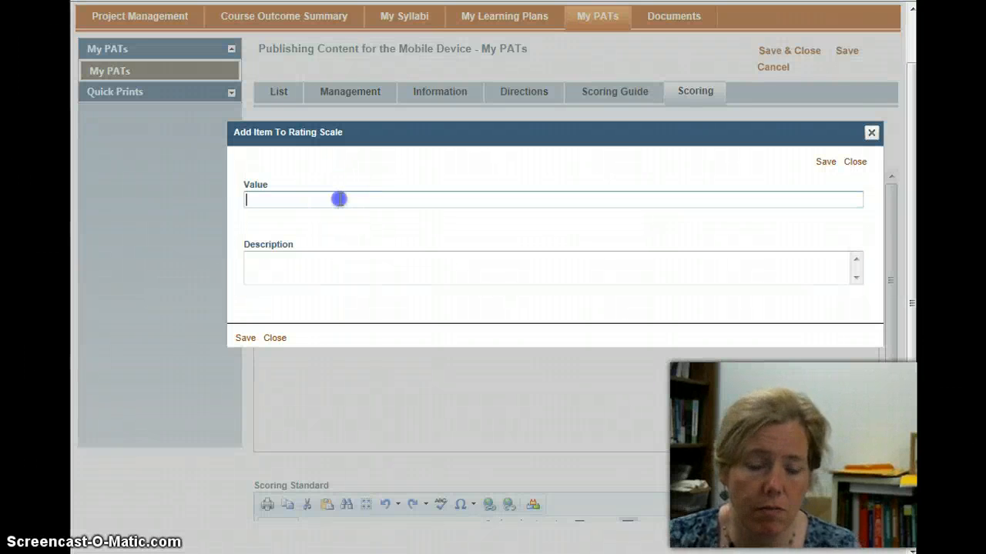
{"action": "type", "text": "3"}
{"action": "left_click", "coordinate": [360, 258]}
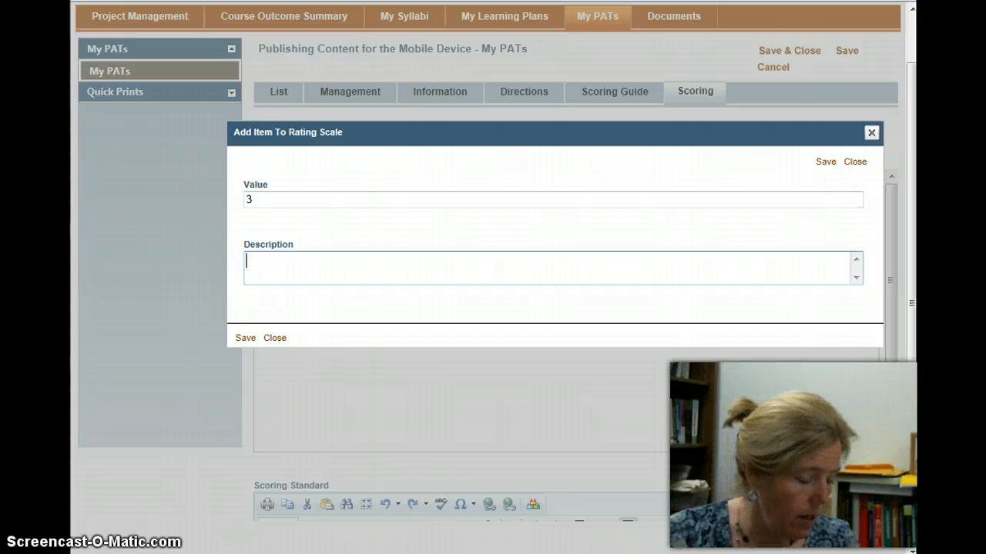
{"action": "type", "text": "Work exceeds criterion."}
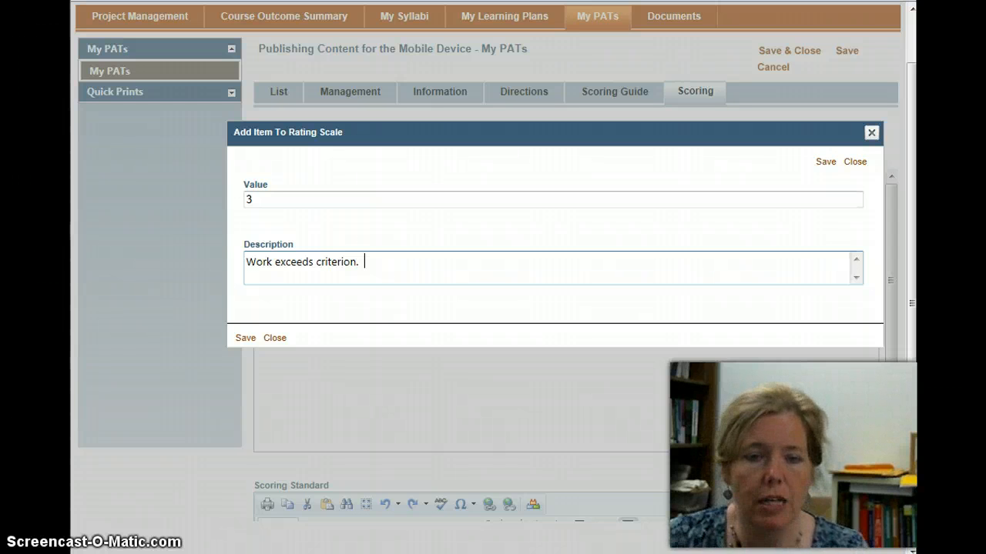
{"action": "left_click", "coordinate": [824, 164]}
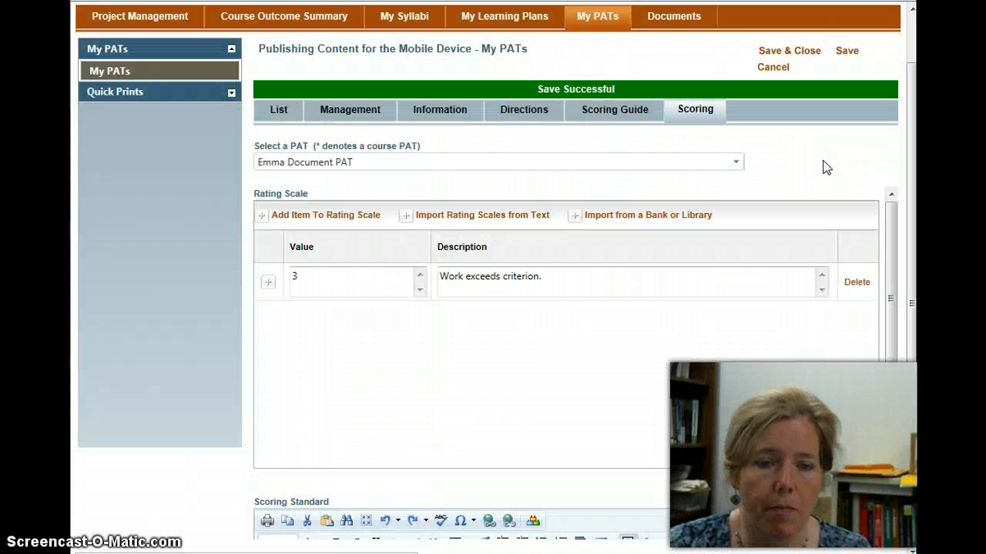
- Add and save a second rating scale item with value 2 and description 'Work meets criterion adequately.'
{"action": "left_click", "coordinate": [327, 218]}
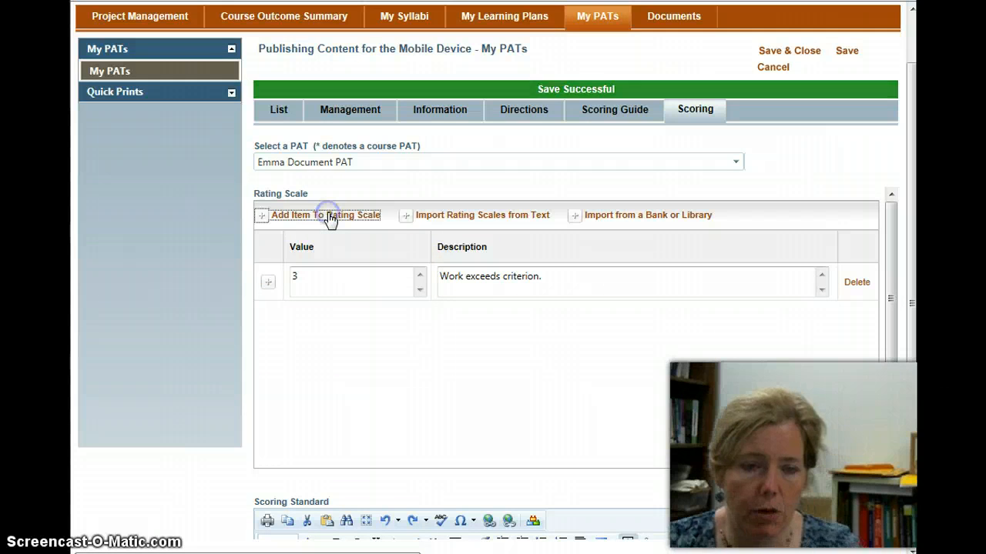
{"action": "left_click", "coordinate": [297, 202]}
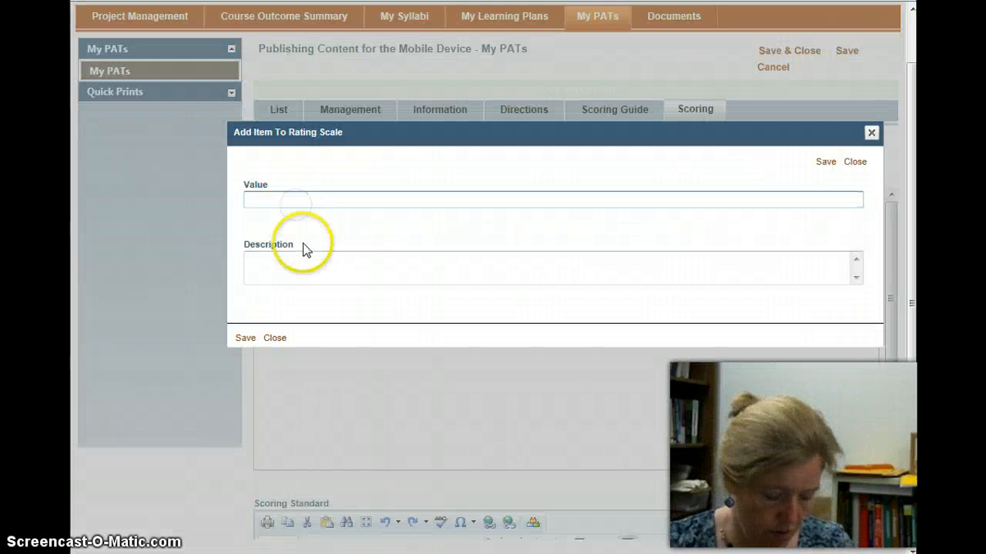
{"action": "type", "text": "2"}
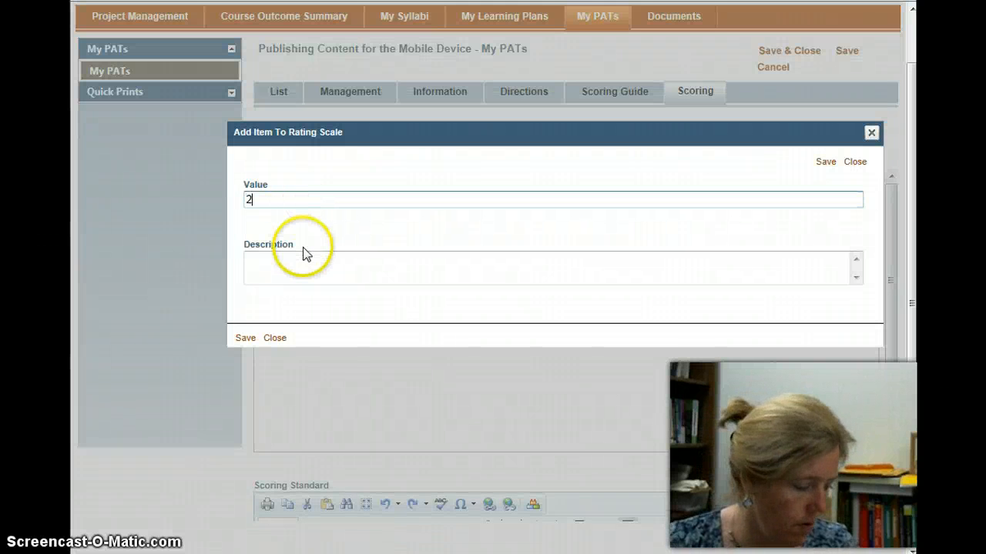
{"action": "left_click", "coordinate": [266, 259]}
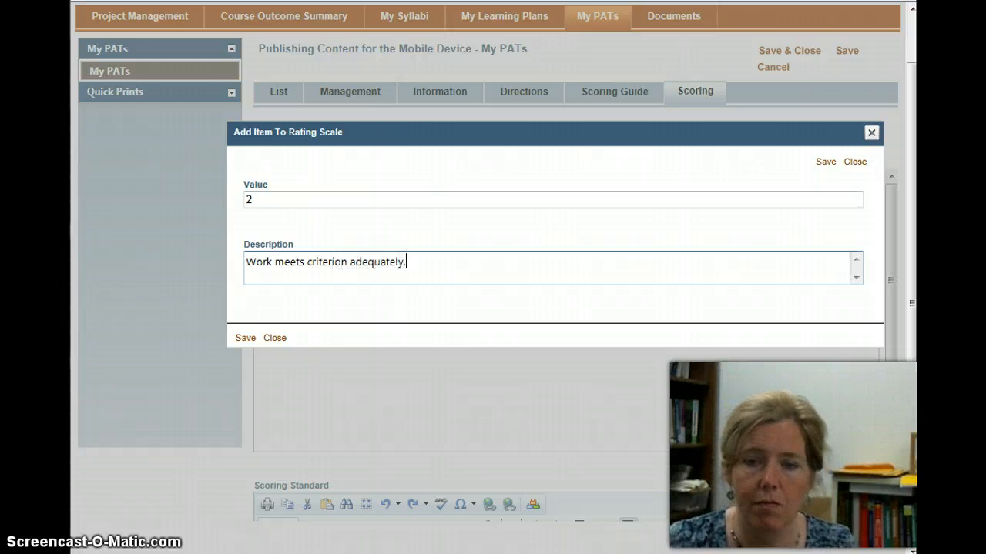
{"action": "left_click", "coordinate": [822, 163]}
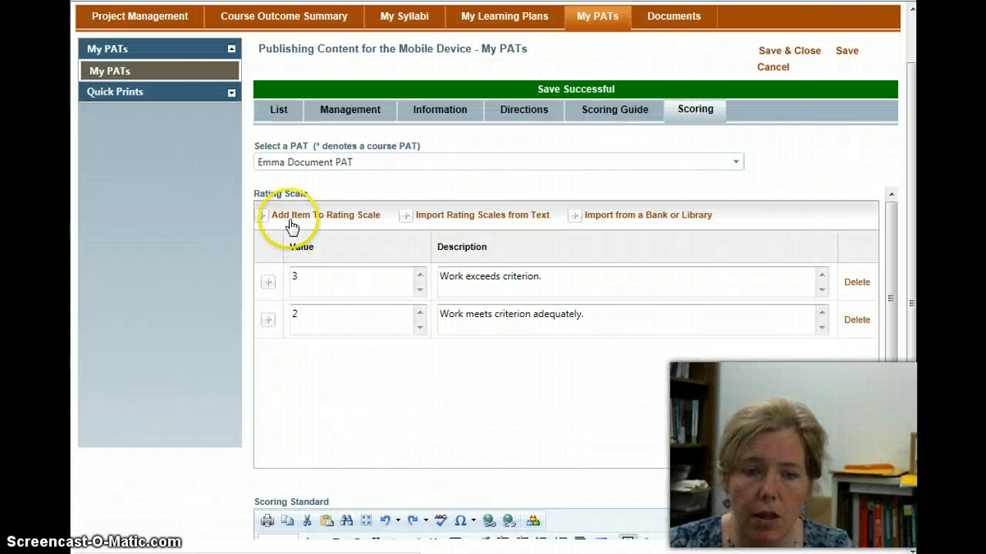
- Add and save a third rating scale item with value 1 and description 'Work is missing, incomplete, or incorrect.'
{"action": "left_click", "coordinate": [294, 215]}
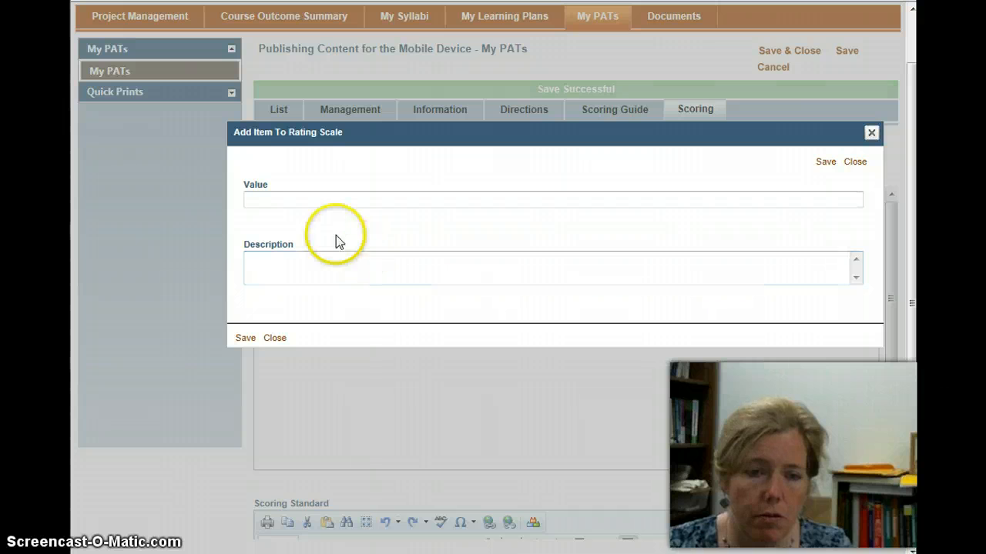
{"action": "left_click", "coordinate": [315, 197]}
{"action": "type", "text": "1"}
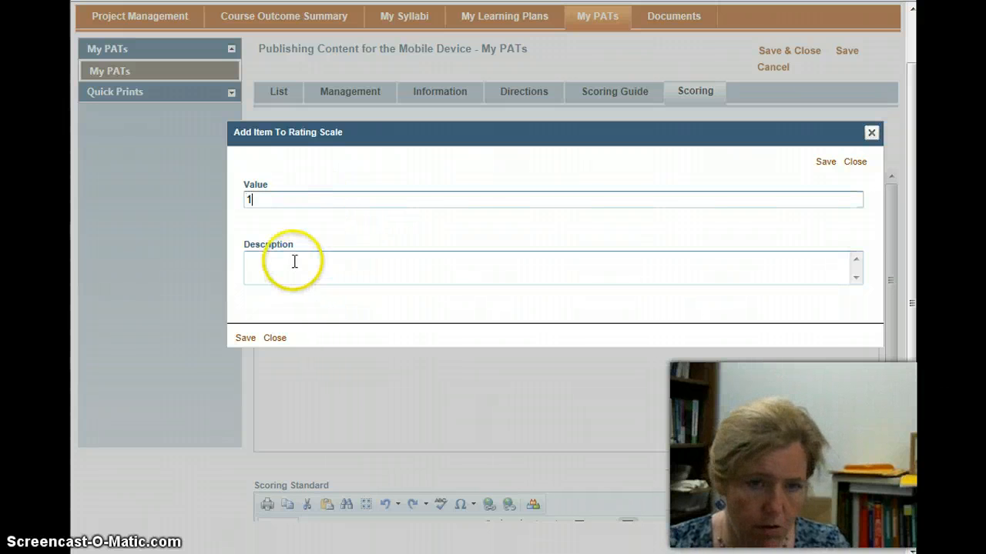
{"action": "left_click", "coordinate": [292, 262]}
{"action": "type", "text": "Work "}
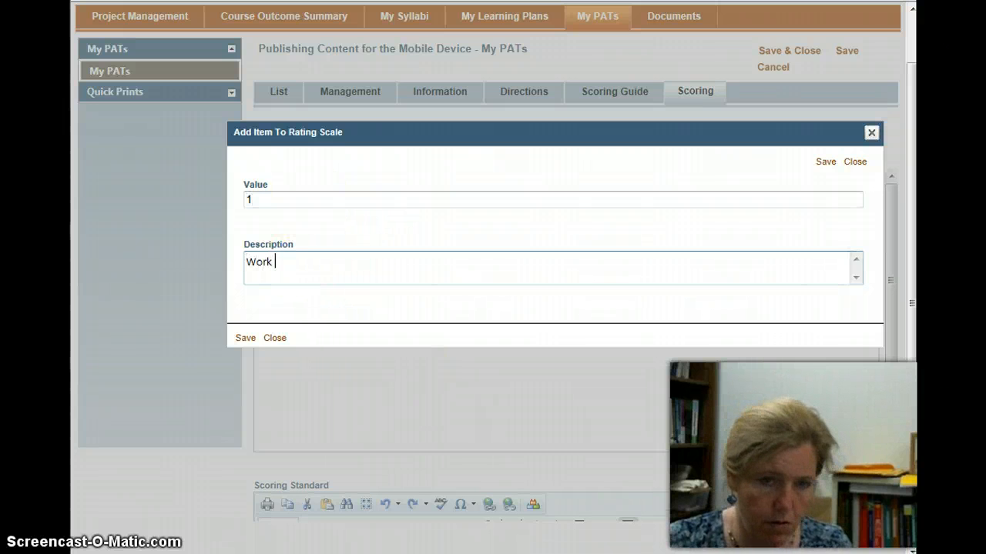
{"action": "type", "text": "is missing"}
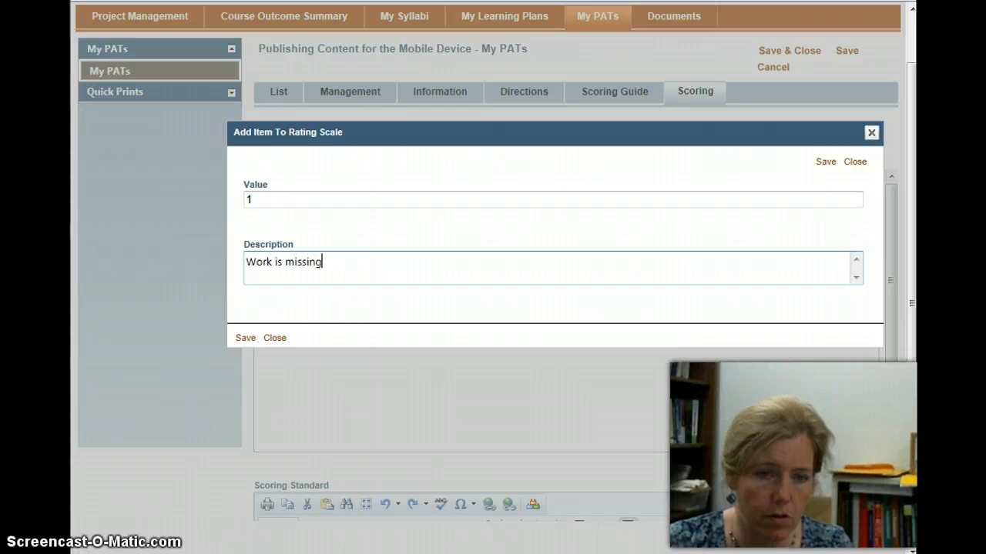
{"action": "type", "text": ", incompl"}
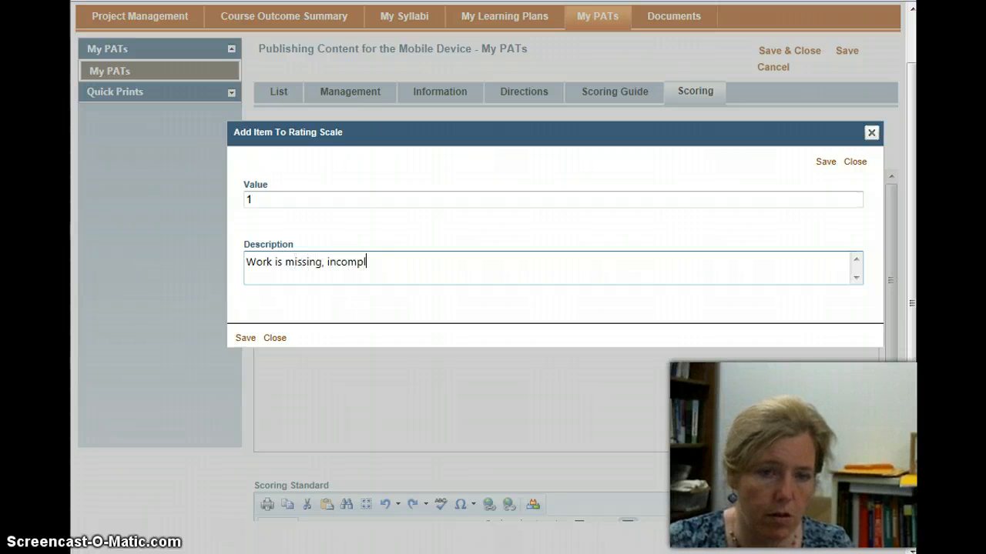
{"action": "type", "text": "ete, or "}
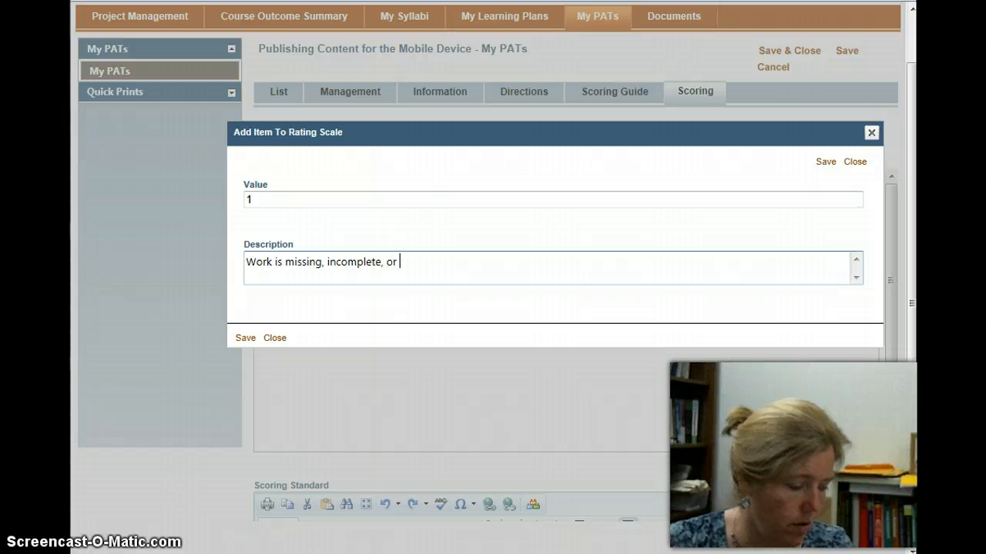
{"action": "type", "text": "inc"}
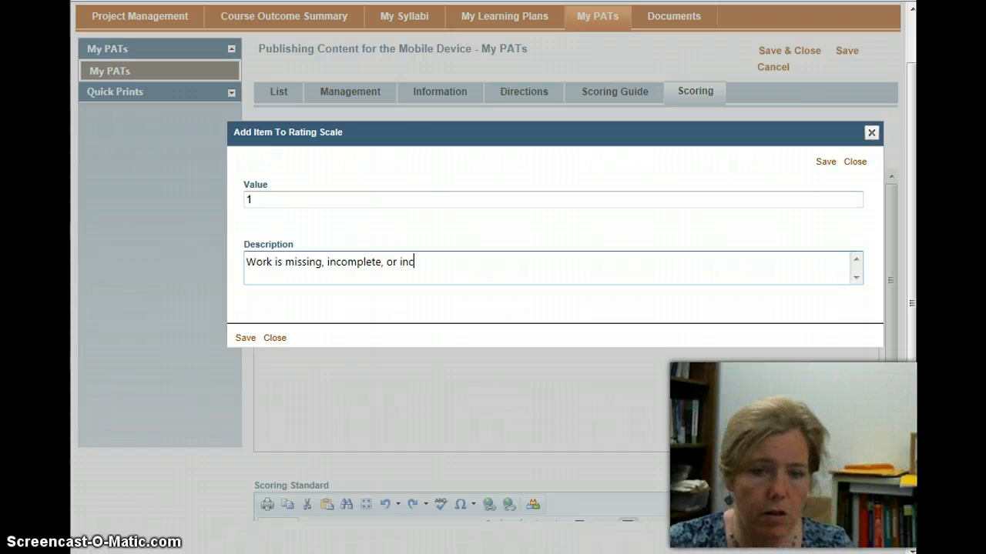
{"action": "type", "text": "orrect."}
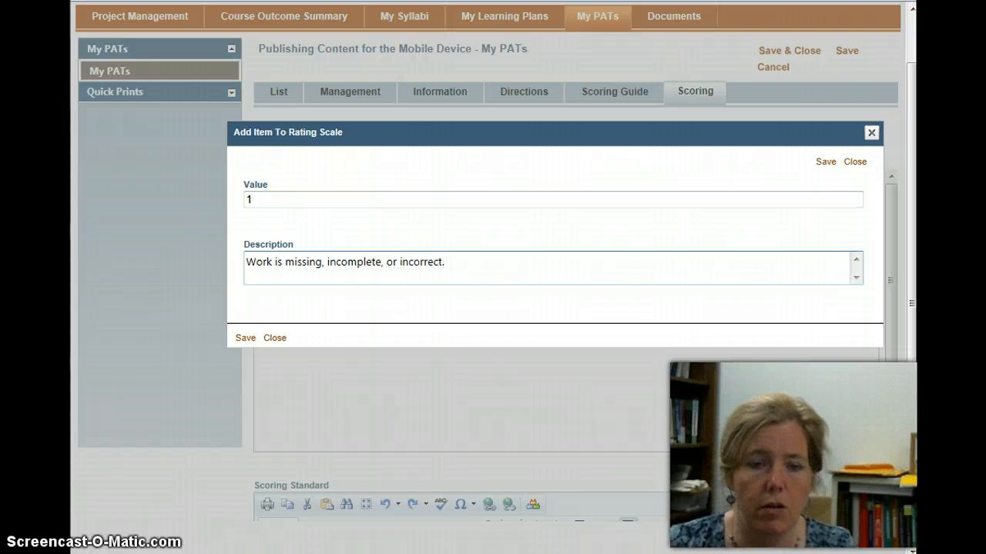
{"action": "left_click", "coordinate": [825, 163]}
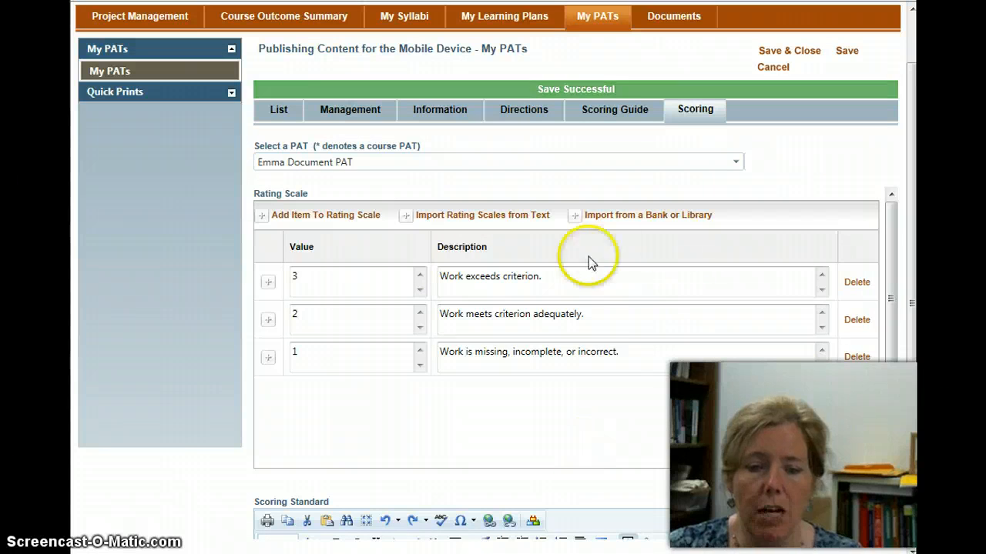
- Write the scoring standard 'You will be successful if you obtain a "2" for each criterion.'
{"action": "scroll", "coordinate": [890, 336], "scroll_direction": "down", "scroll_amount": 6}
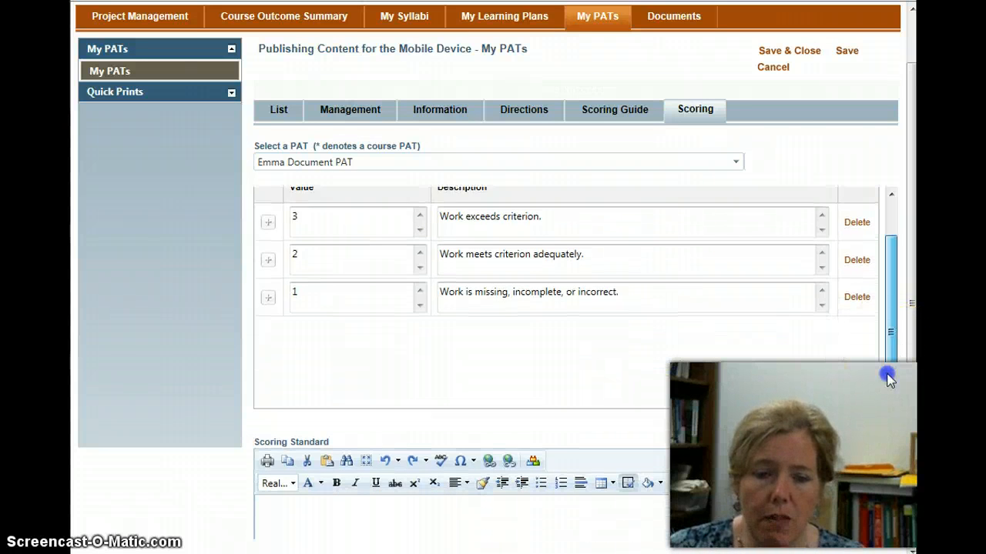
{"action": "left_click", "coordinate": [299, 358]}
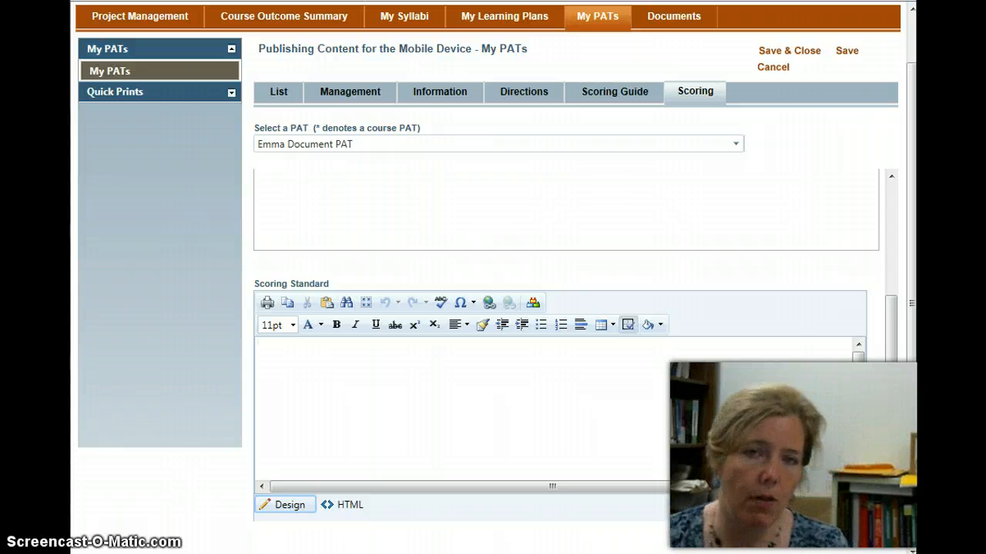
{"action": "type", "text": "Studen"}
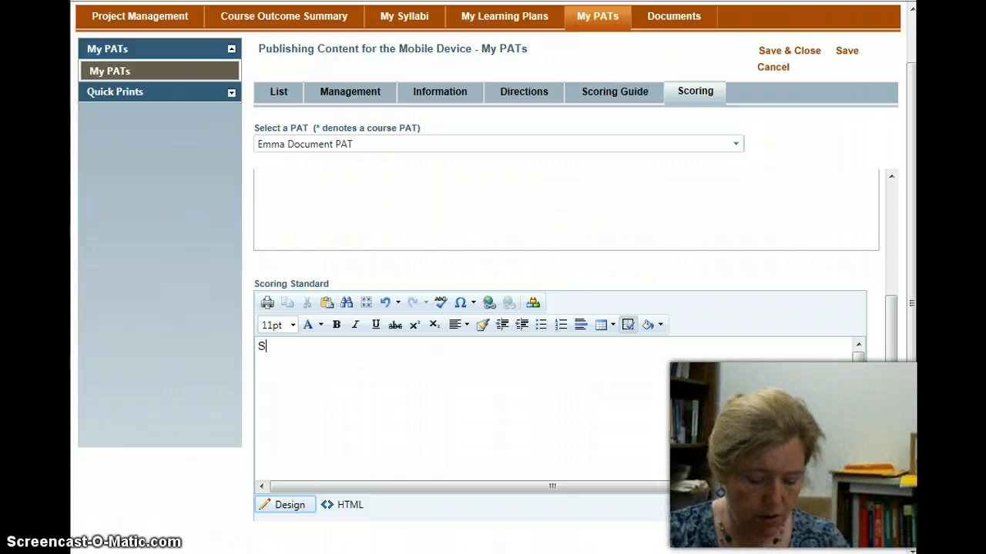
{"action": "key", "text": "BackSpace"}
{"action": "key", "text": "BackSpace"}
{"action": "key", "text": "BackSpace"}
{"action": "key", "text": "BackSpace"}
{"action": "key", "text": "BackSpace"}
{"action": "key", "text": "BackSpace"}
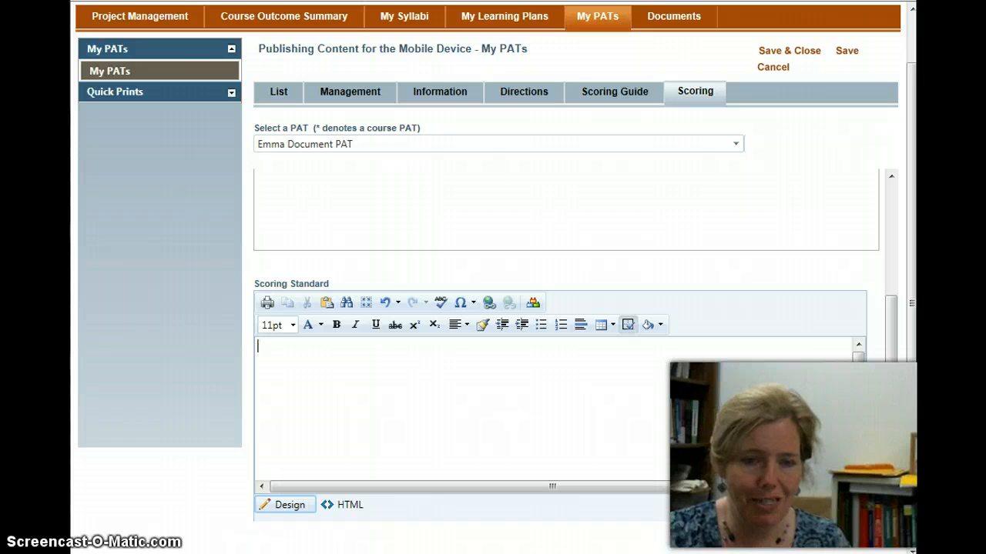
{"action": "type", "text": "You will"}
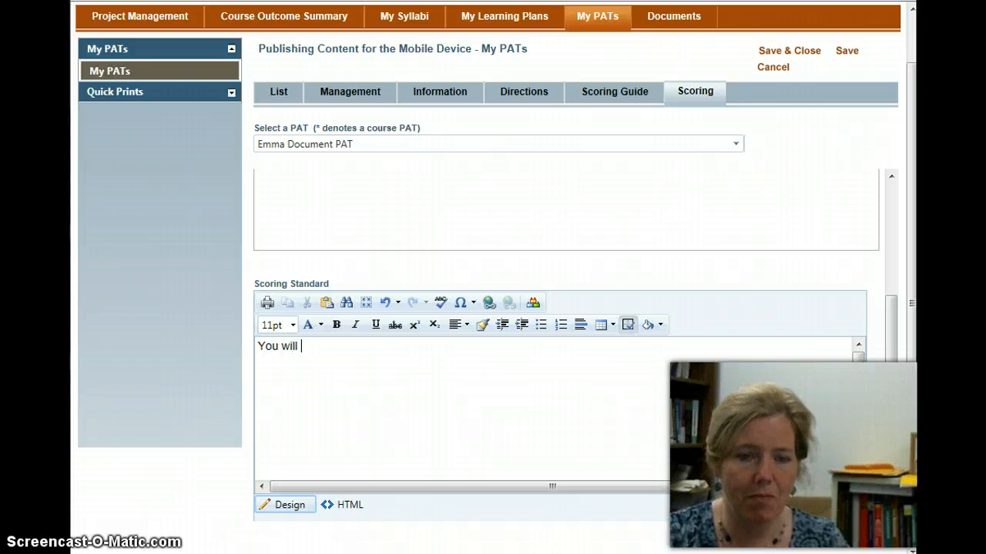
{"action": "type", "text": " be succesf"}
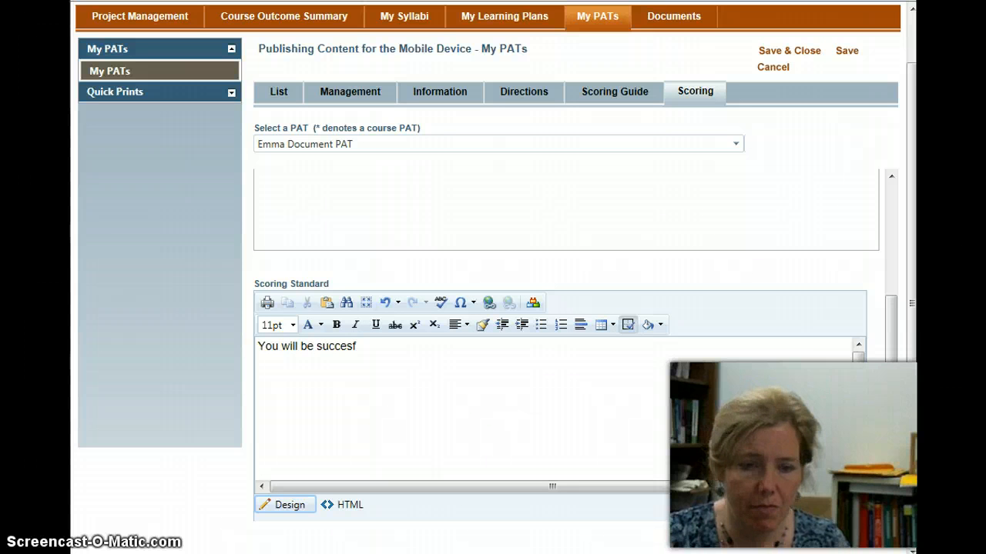
{"action": "key", "text": "BackSpace"}
{"action": "type", "text": "sf"}
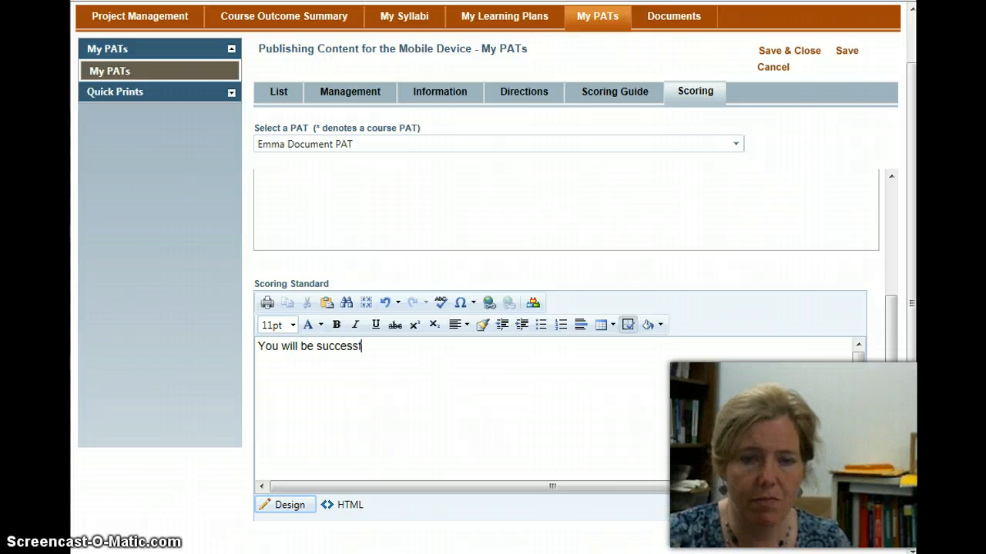
{"action": "type", "text": "ul i"}
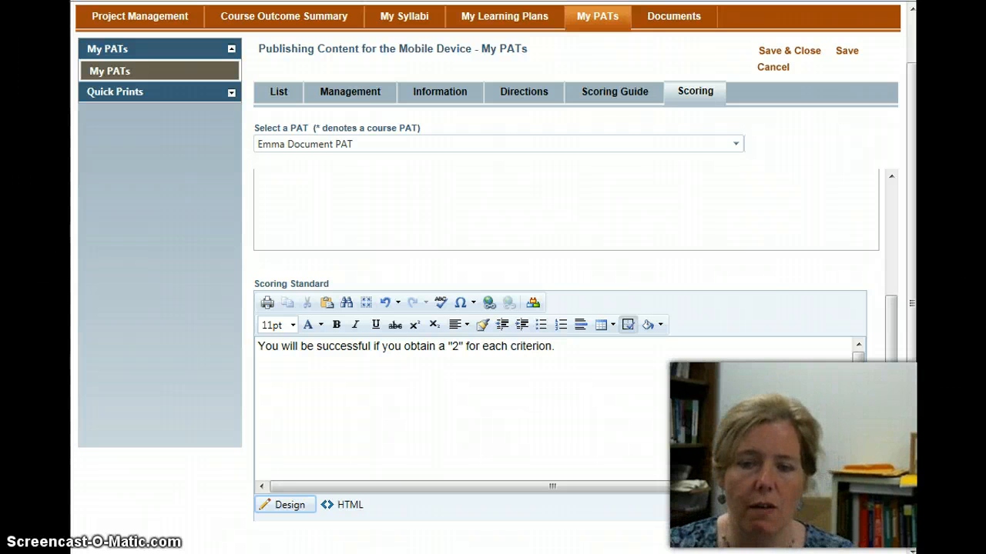
- Save the scoring information and close the Emma Document PAT
{"action": "left_click_drag", "start_coordinate": [893, 334], "coordinate": [891, 220]}
{"action": "left_click", "coordinate": [845, 51]}
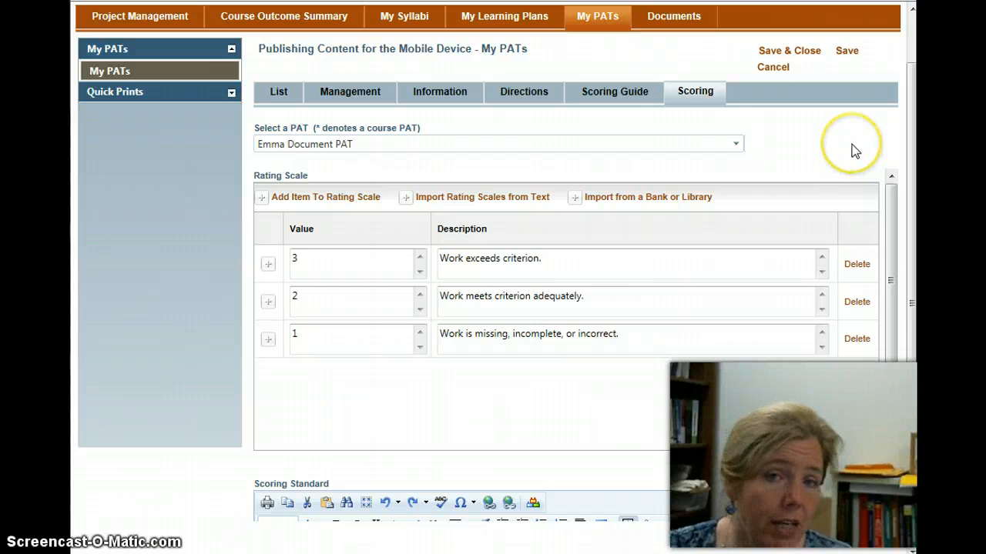
{"action": "left_click", "coordinate": [800, 52]}
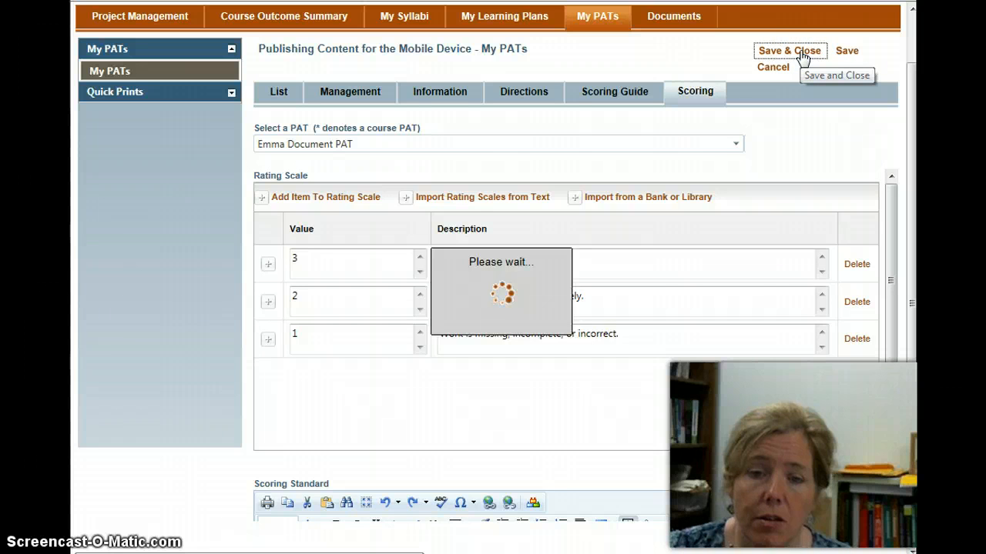
- Add the Emma Document PAT to the Course LPs/PATs items in the course outcome summary, save, and close editing
{"action": "left_click", "coordinate": [287, 16]}
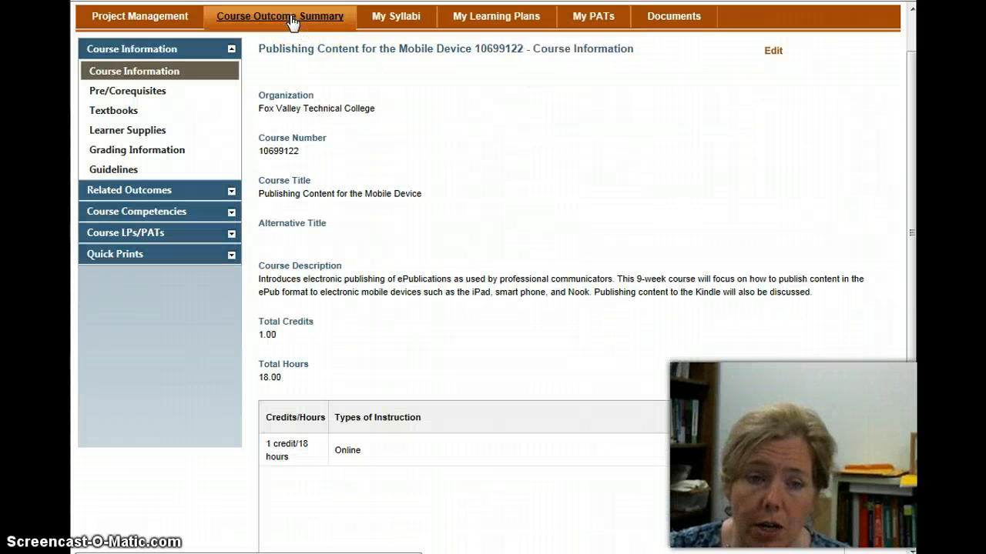
{"action": "left_click", "coordinate": [143, 233]}
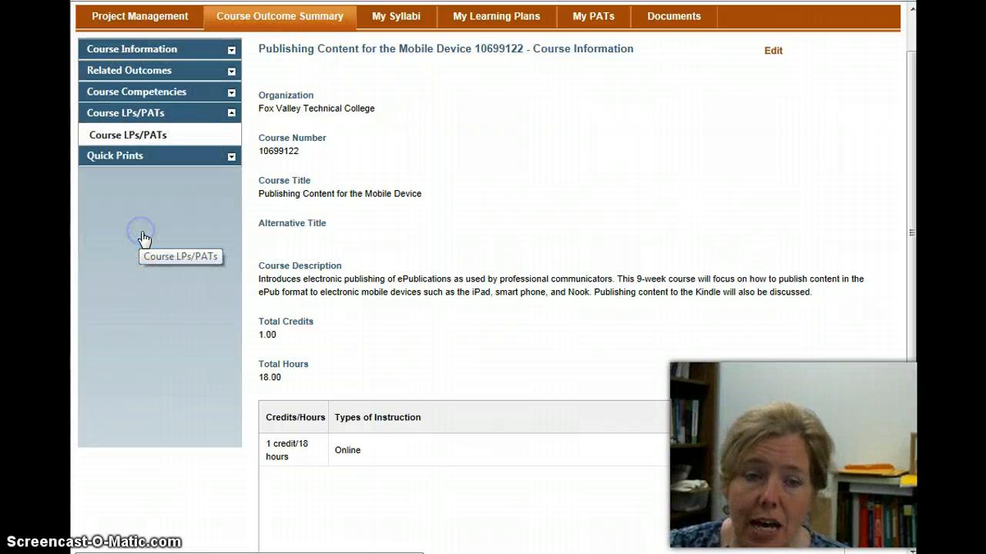
{"action": "left_click", "coordinate": [158, 143]}
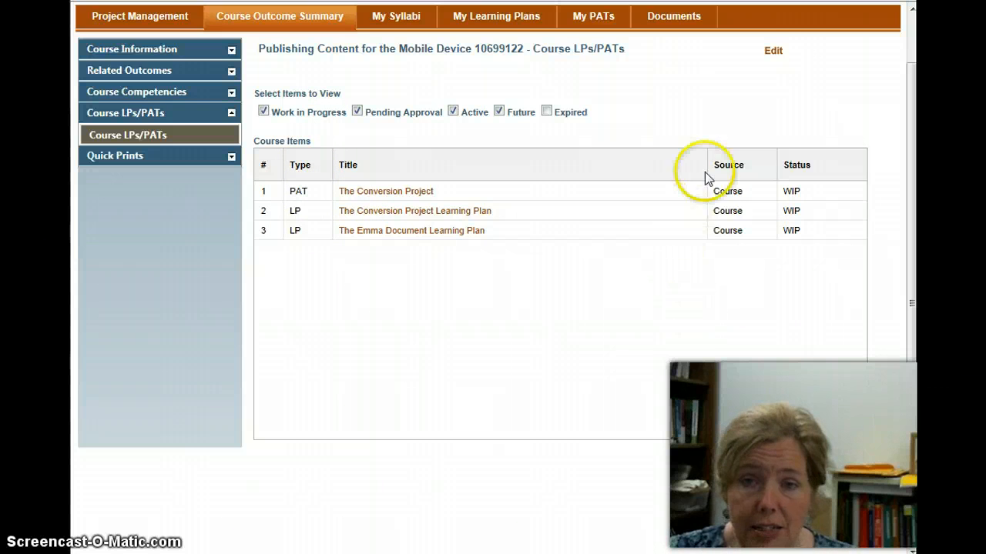
{"action": "left_click", "coordinate": [774, 51]}
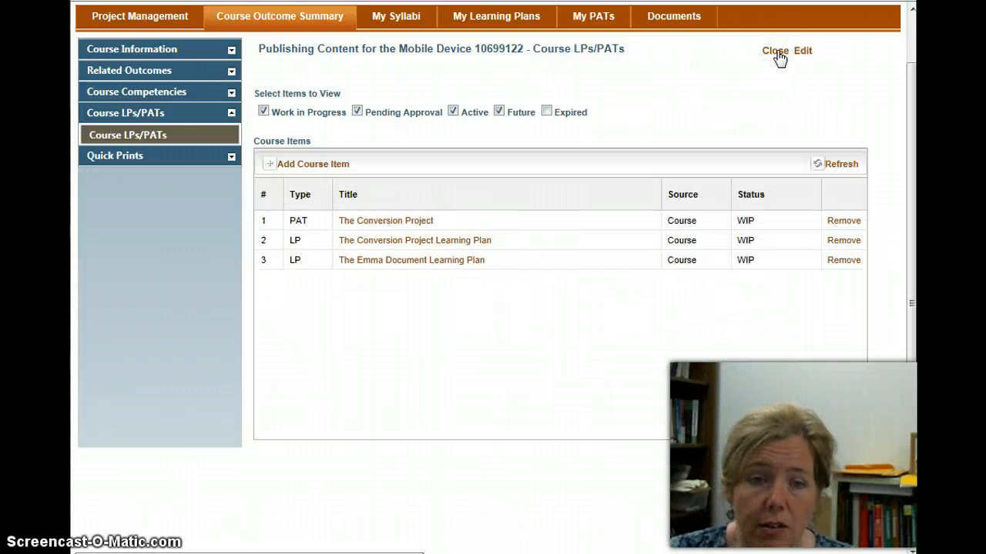
{"action": "left_click", "coordinate": [333, 165]}
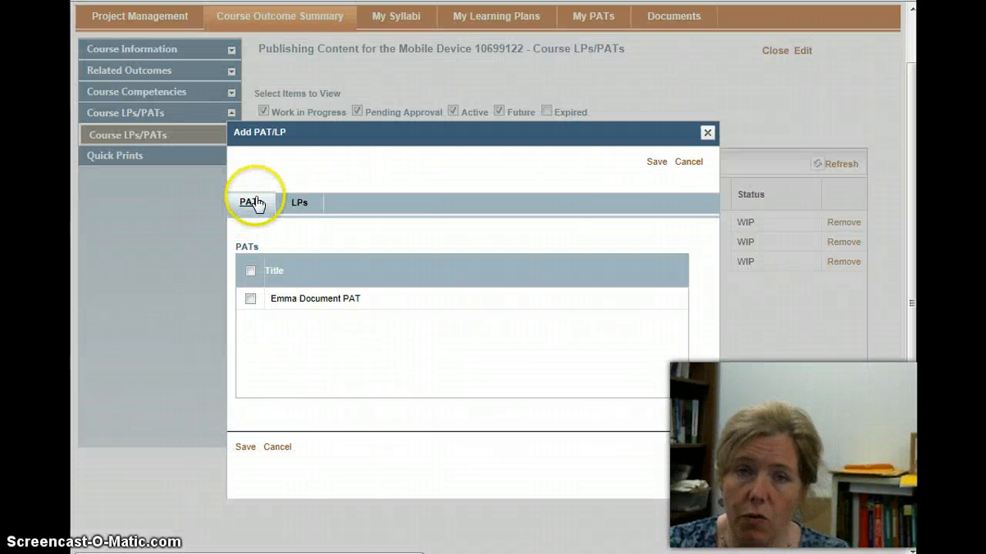
{"action": "left_click", "coordinate": [250, 299]}
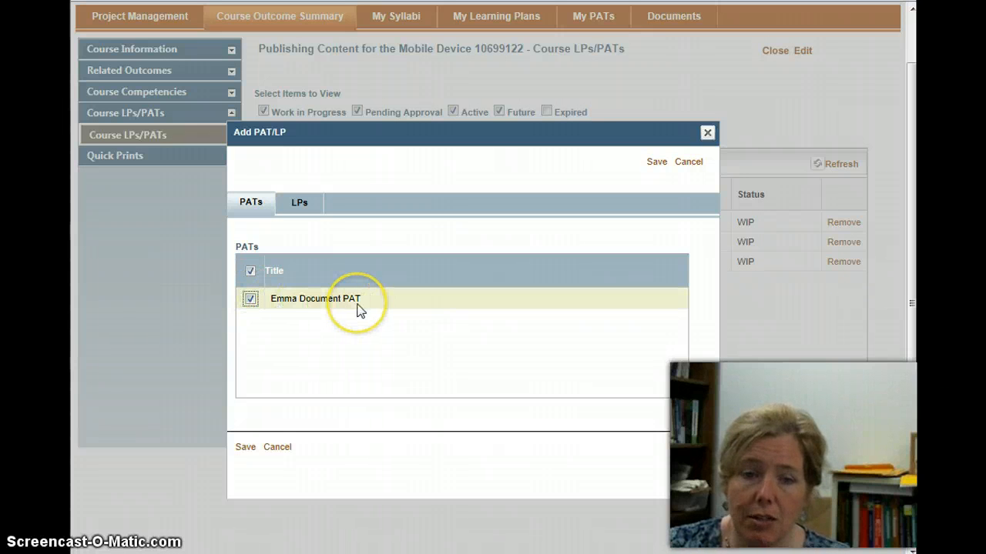
{"action": "left_click", "coordinate": [244, 450]}
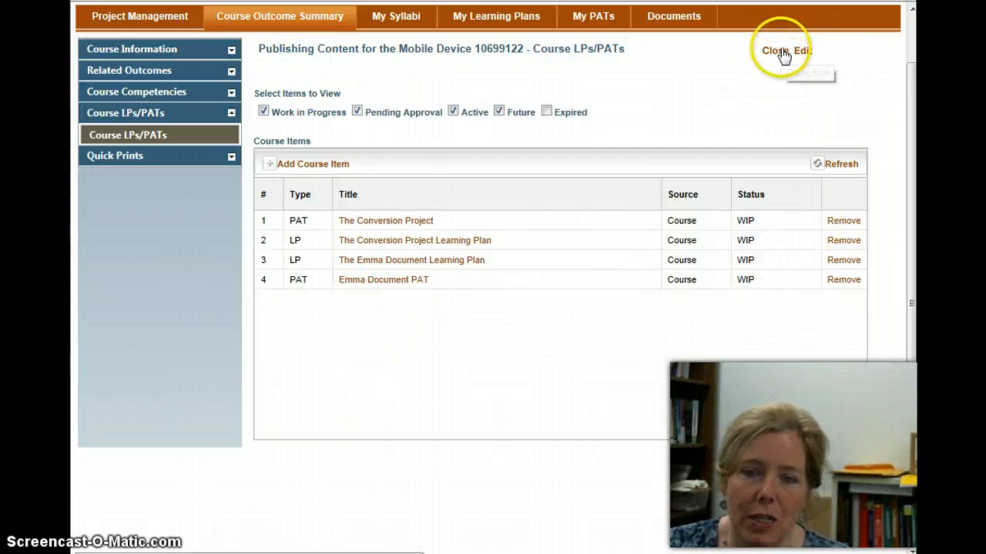
{"action": "left_click", "coordinate": [779, 53]}
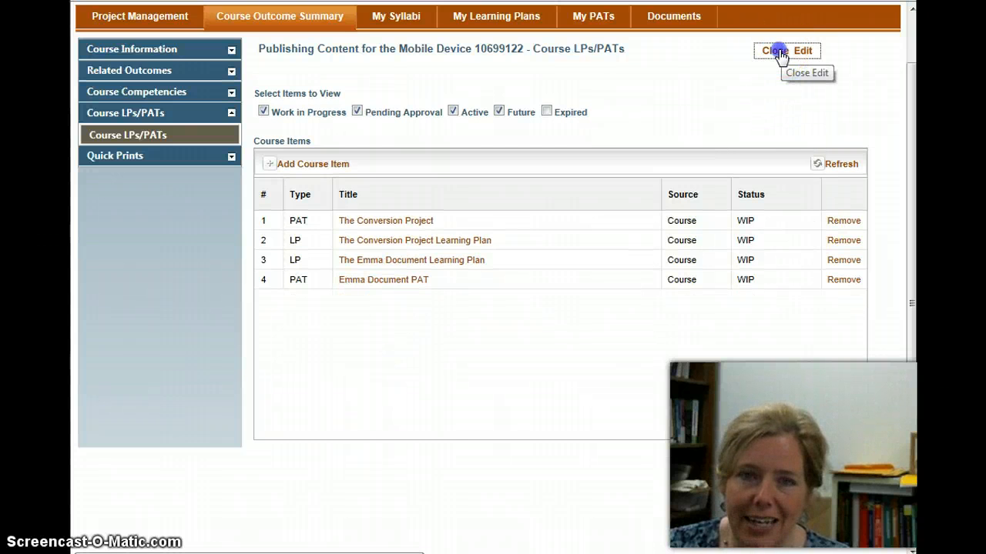